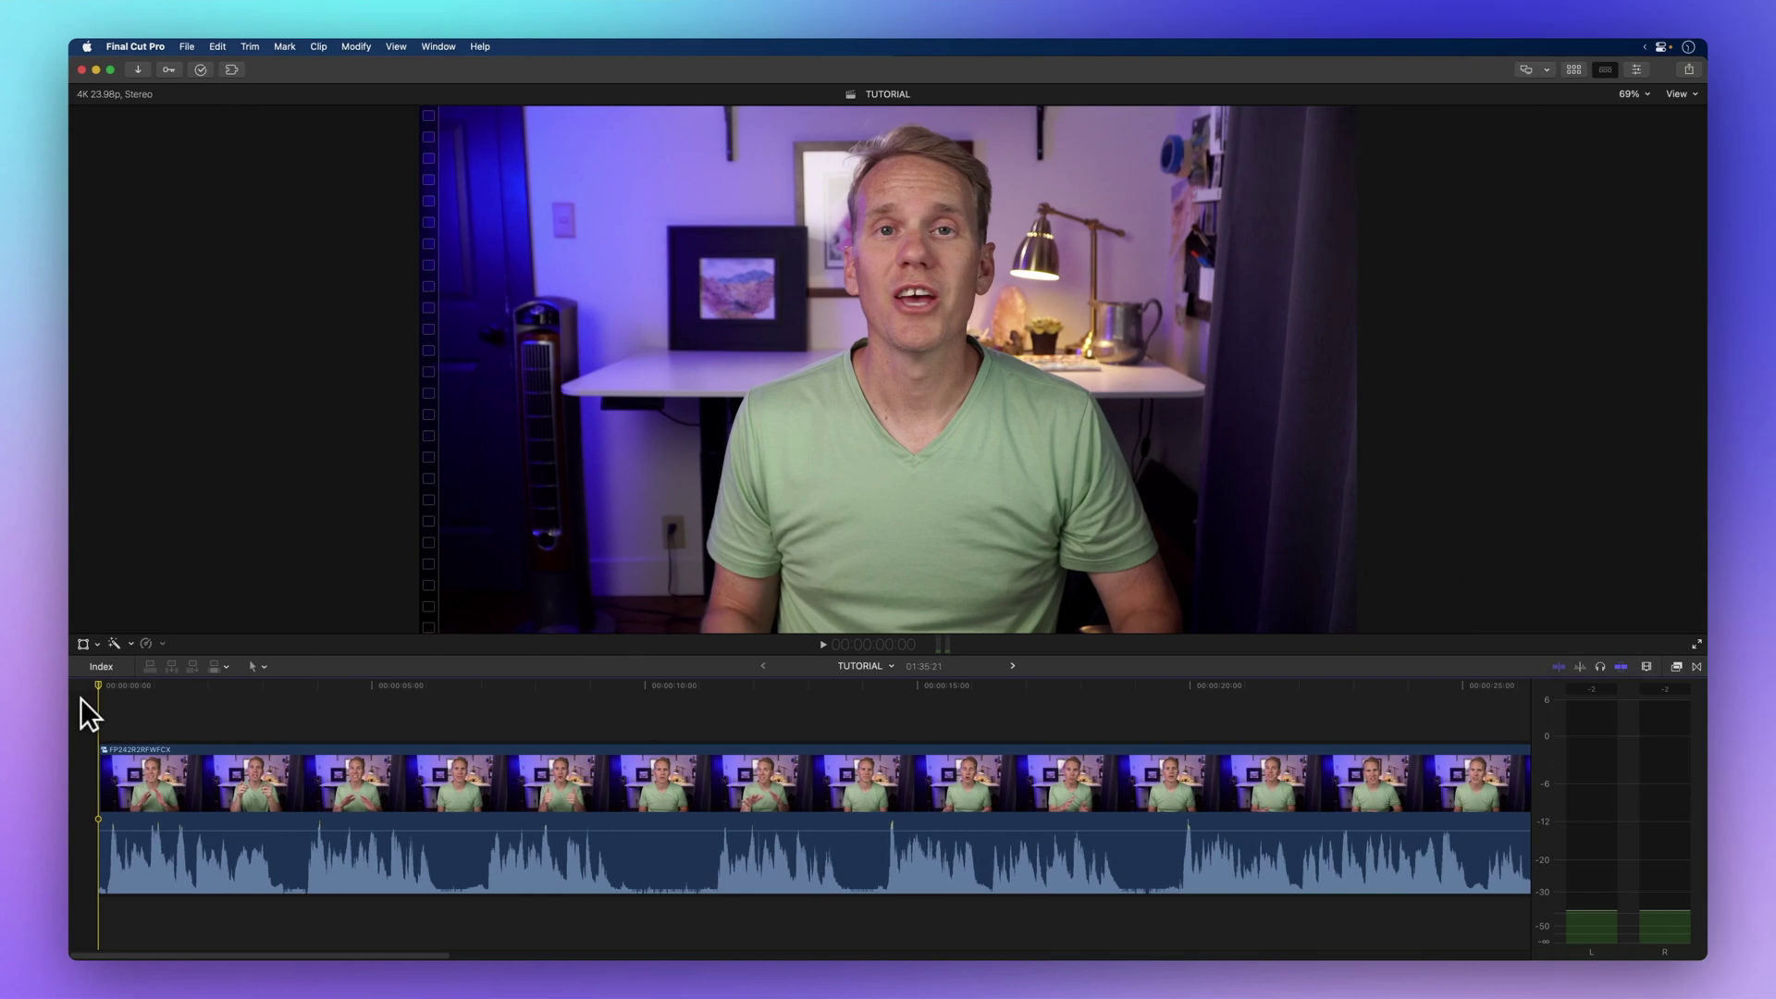
# Play a few seconds of the interview clip to hear its level.
pyautogui.press('space')
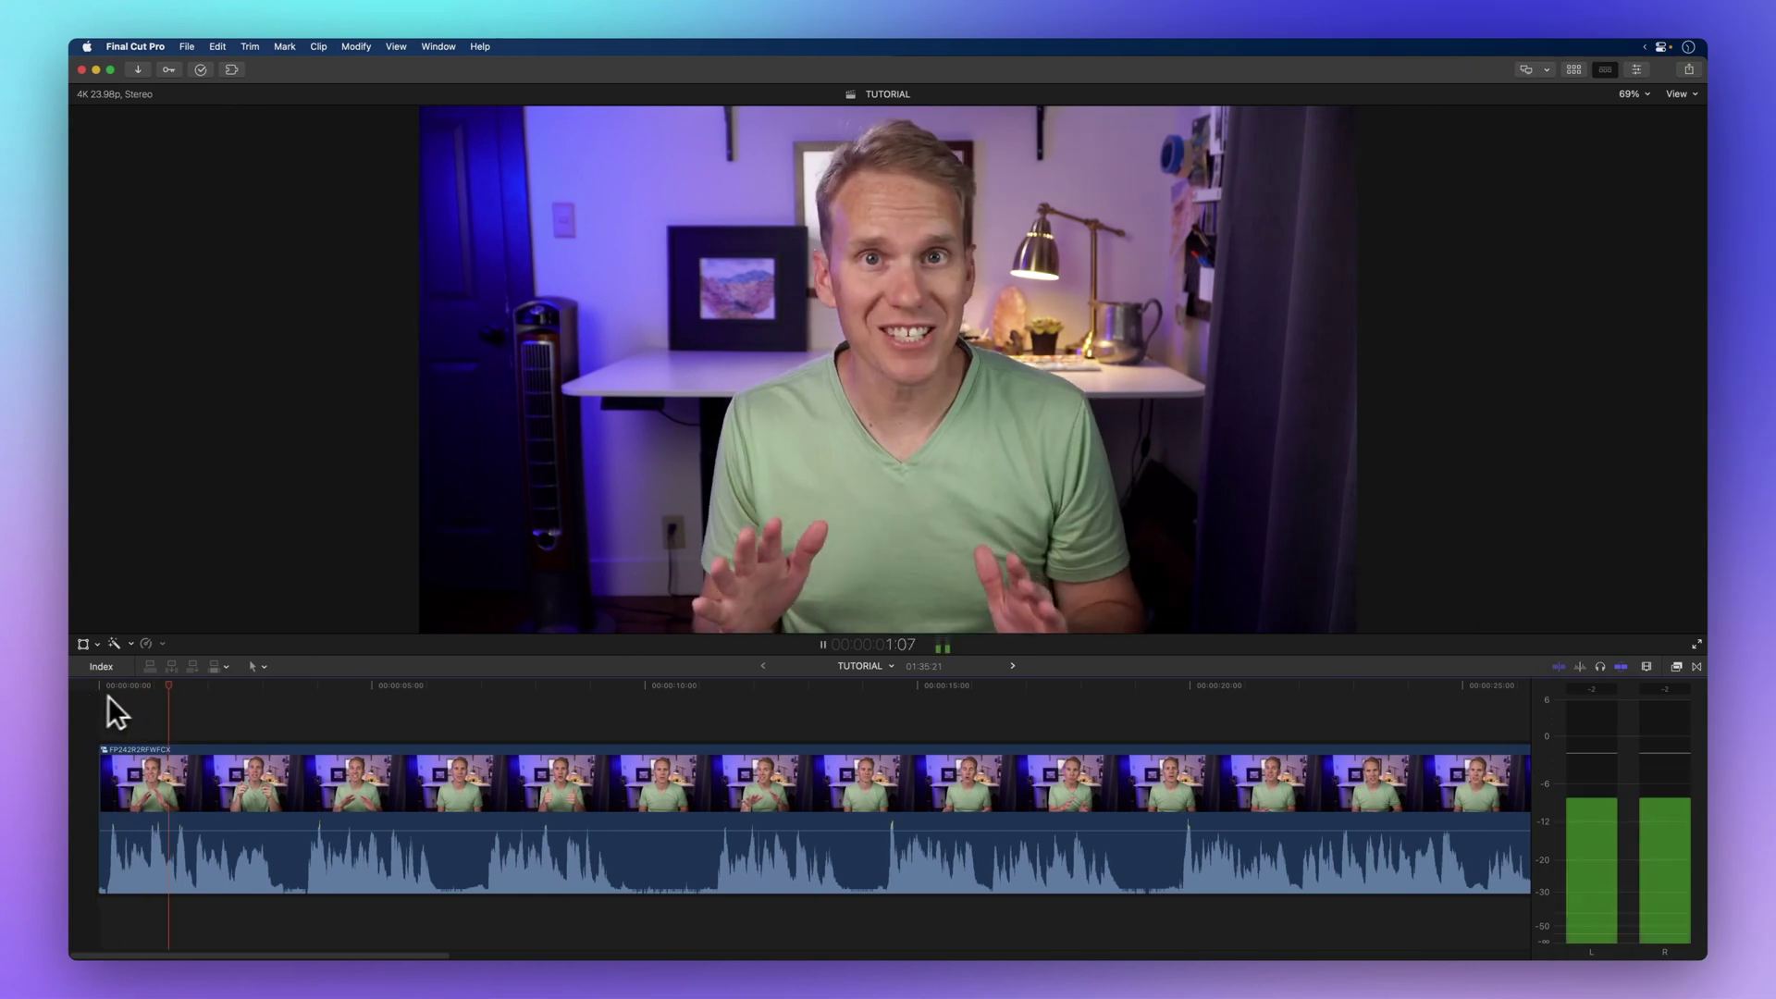
pyautogui.press('space')
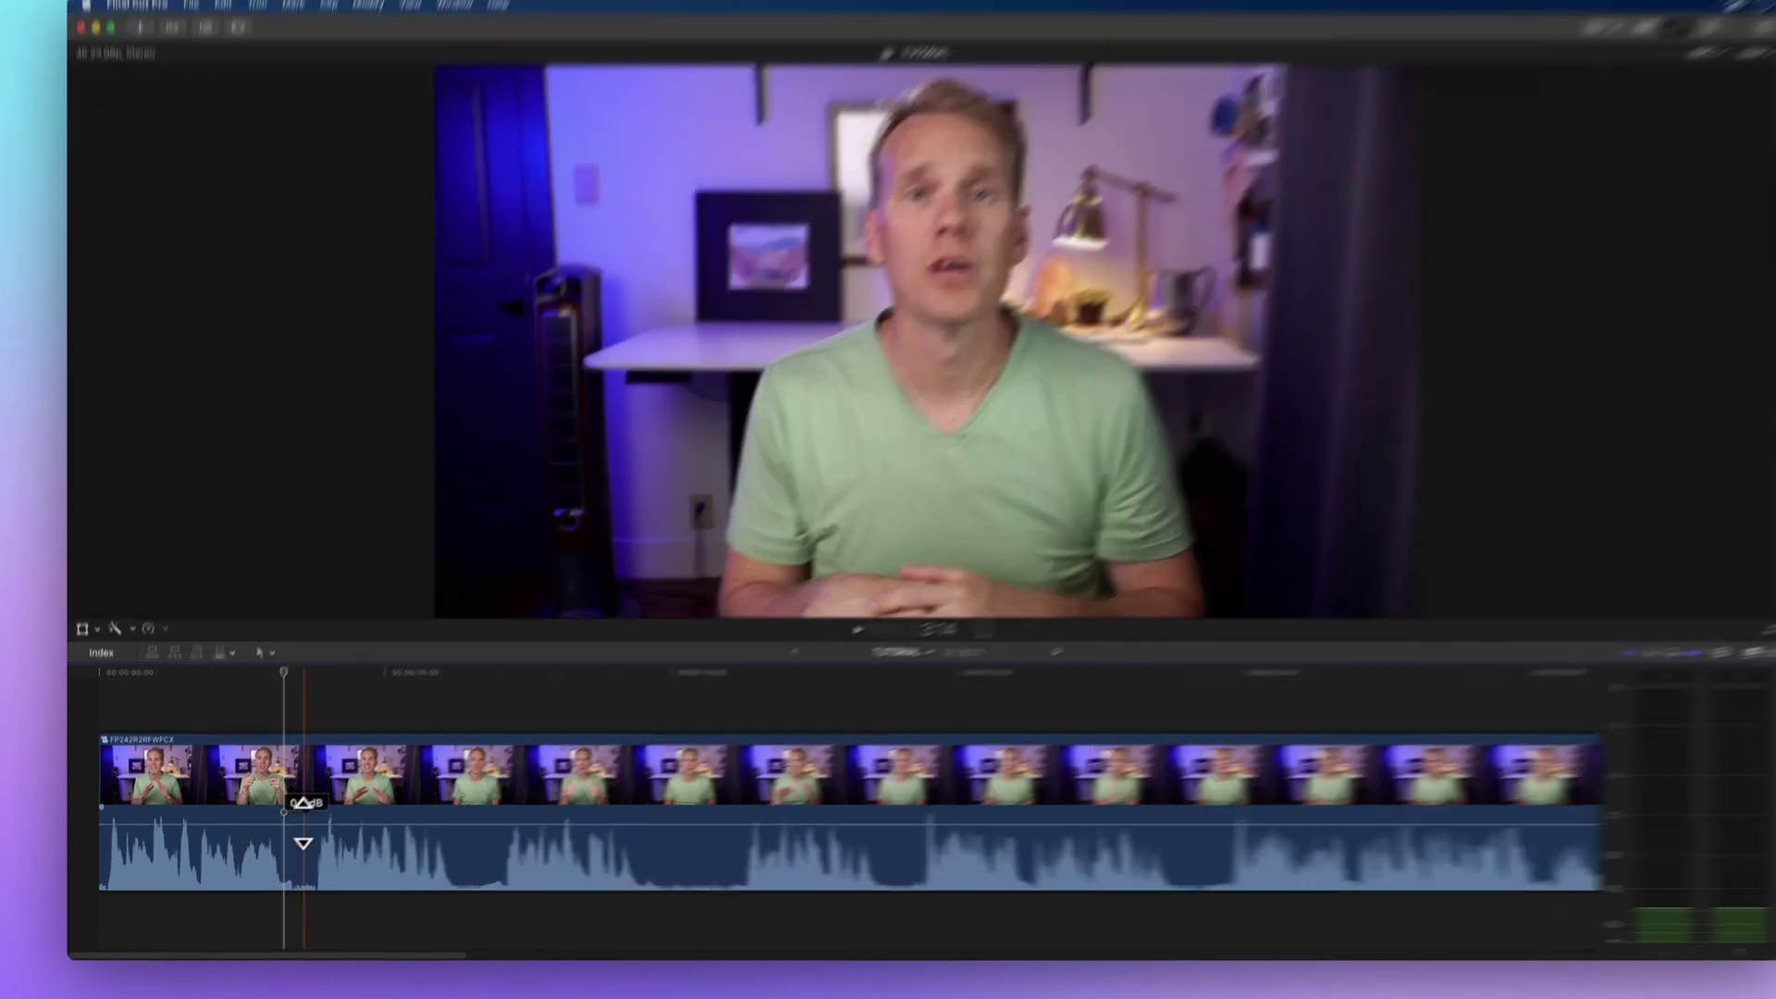
pyautogui.click(291, 831)
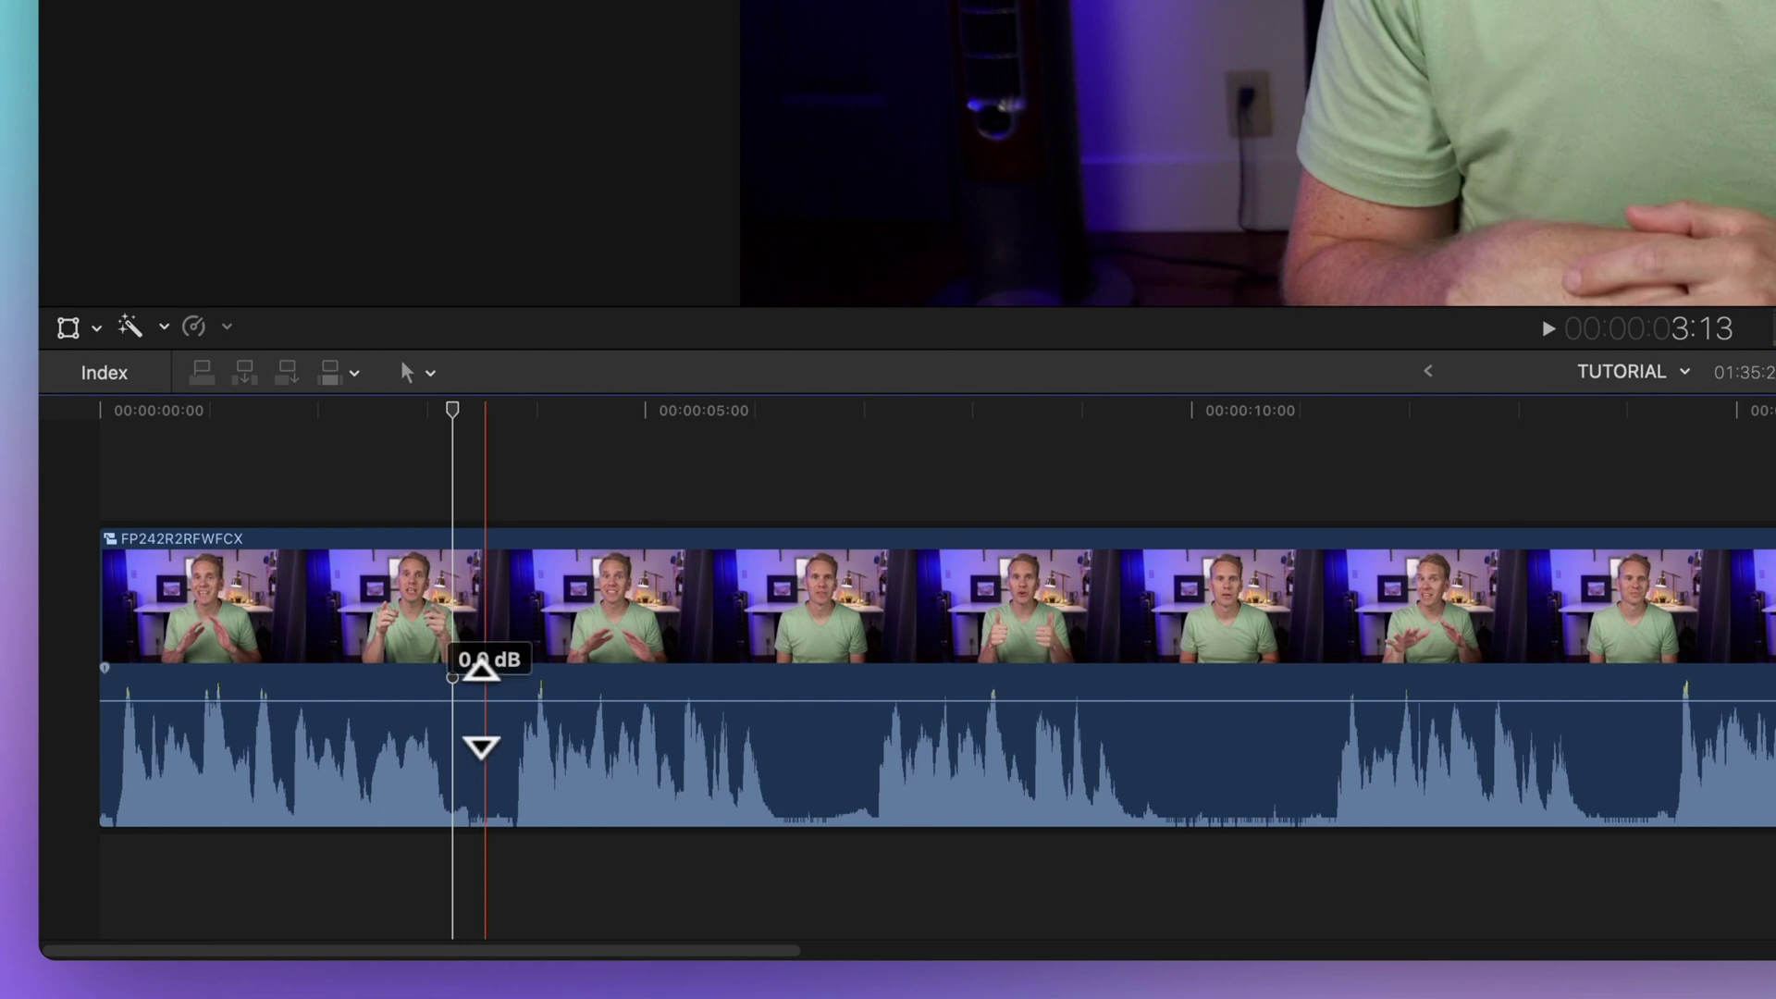
# Raise the clip's volume to +3 dB, then nudge it in 1 dB steps down to about -2.0 dB.
pyautogui.moveTo(484, 700)
pyautogui.mouseDown()
pyautogui.moveTo(488, 680)
pyautogui.moveTo(484, 724)
pyautogui.mouseUp()
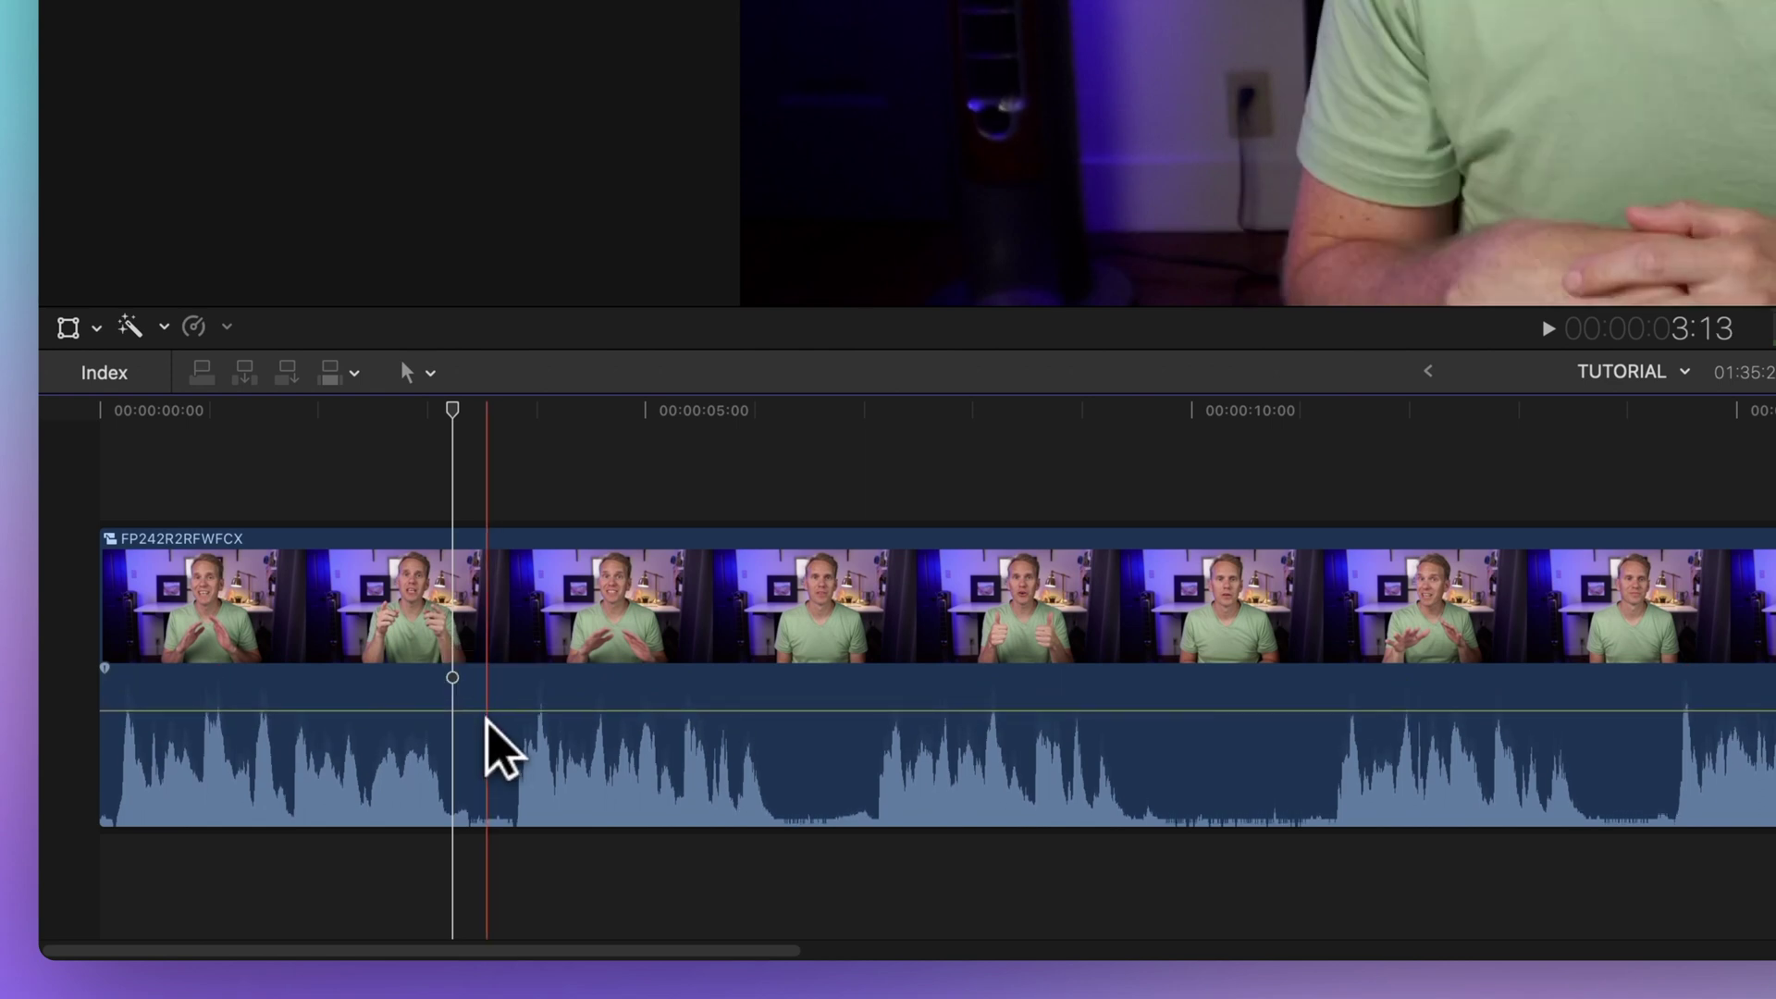
pyautogui.click(486, 724)
pyautogui.hotkey('ctrl', '=')
pyautogui.hotkey('ctrl', '=')
pyautogui.hotkey('ctrl', '=')
pyautogui.hotkey('ctrl', '=')
pyautogui.hotkey('ctrl', '=')
pyautogui.hotkey('ctrl', '=')
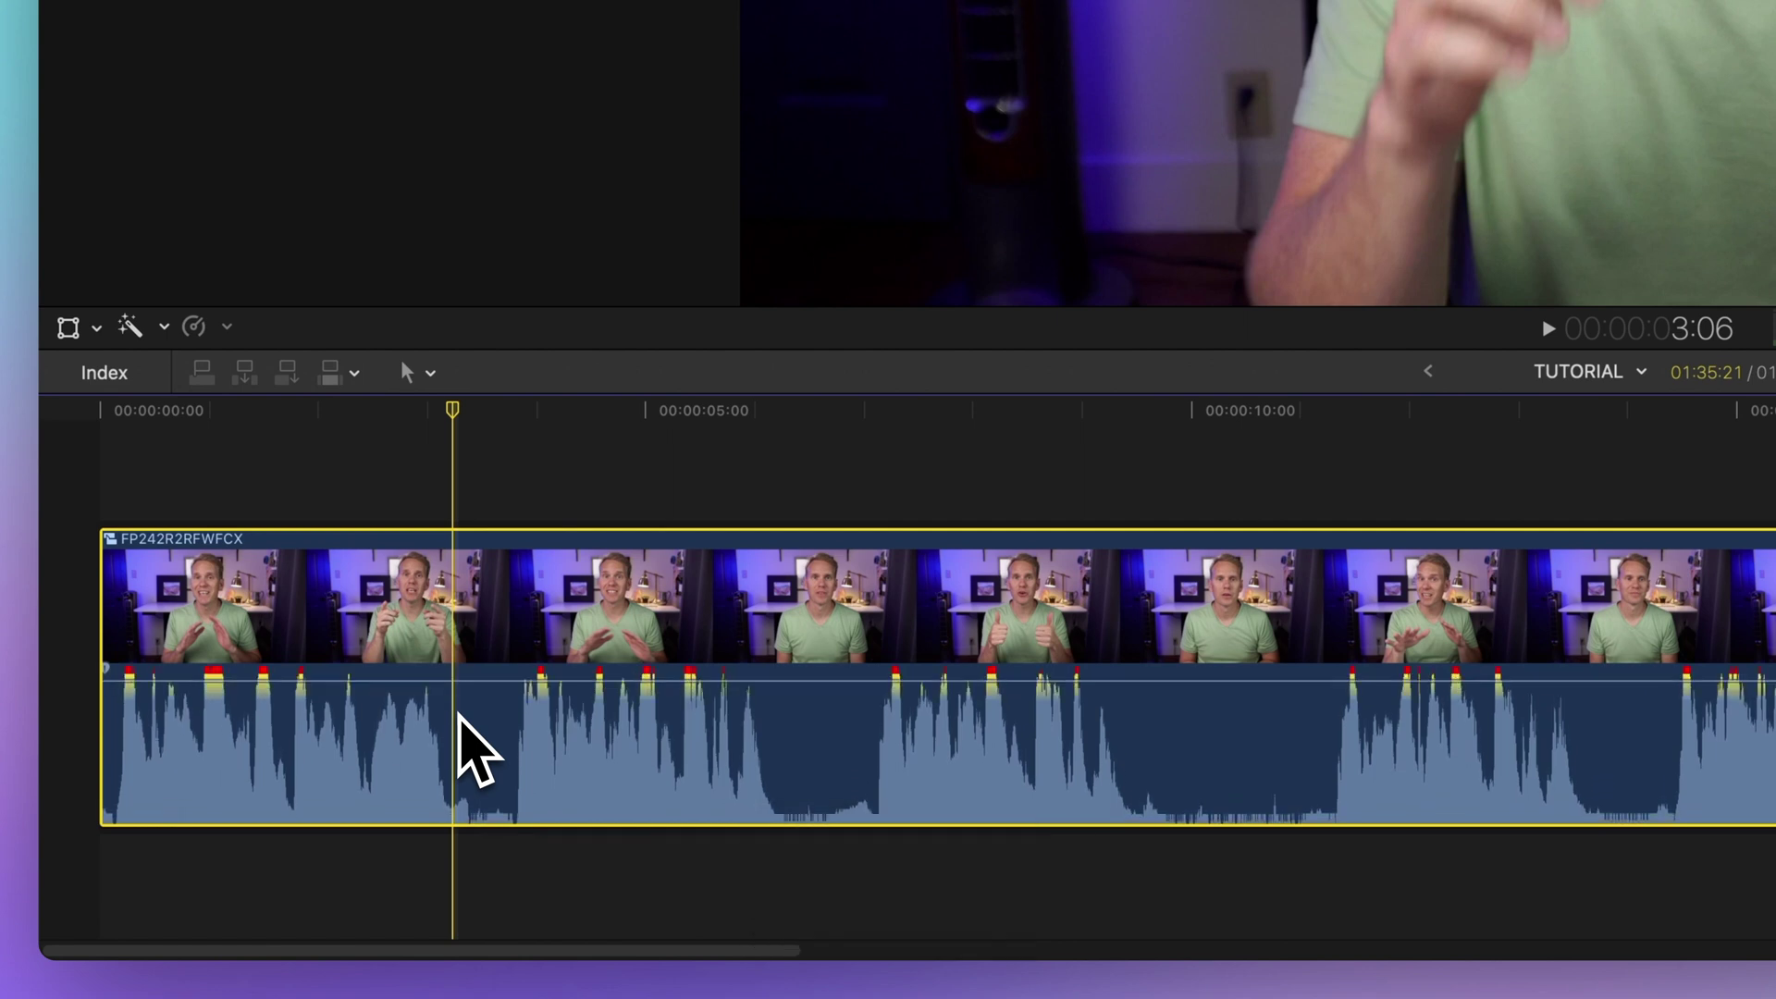
pyautogui.hotkey('ctrl', '-')
pyautogui.hotkey('ctrl', '-')
pyautogui.hotkey('ctrl', '-')
pyautogui.hotkey('ctrl', '-')
pyautogui.hotkey('ctrl', '-')
pyautogui.hotkey('ctrl', '-')
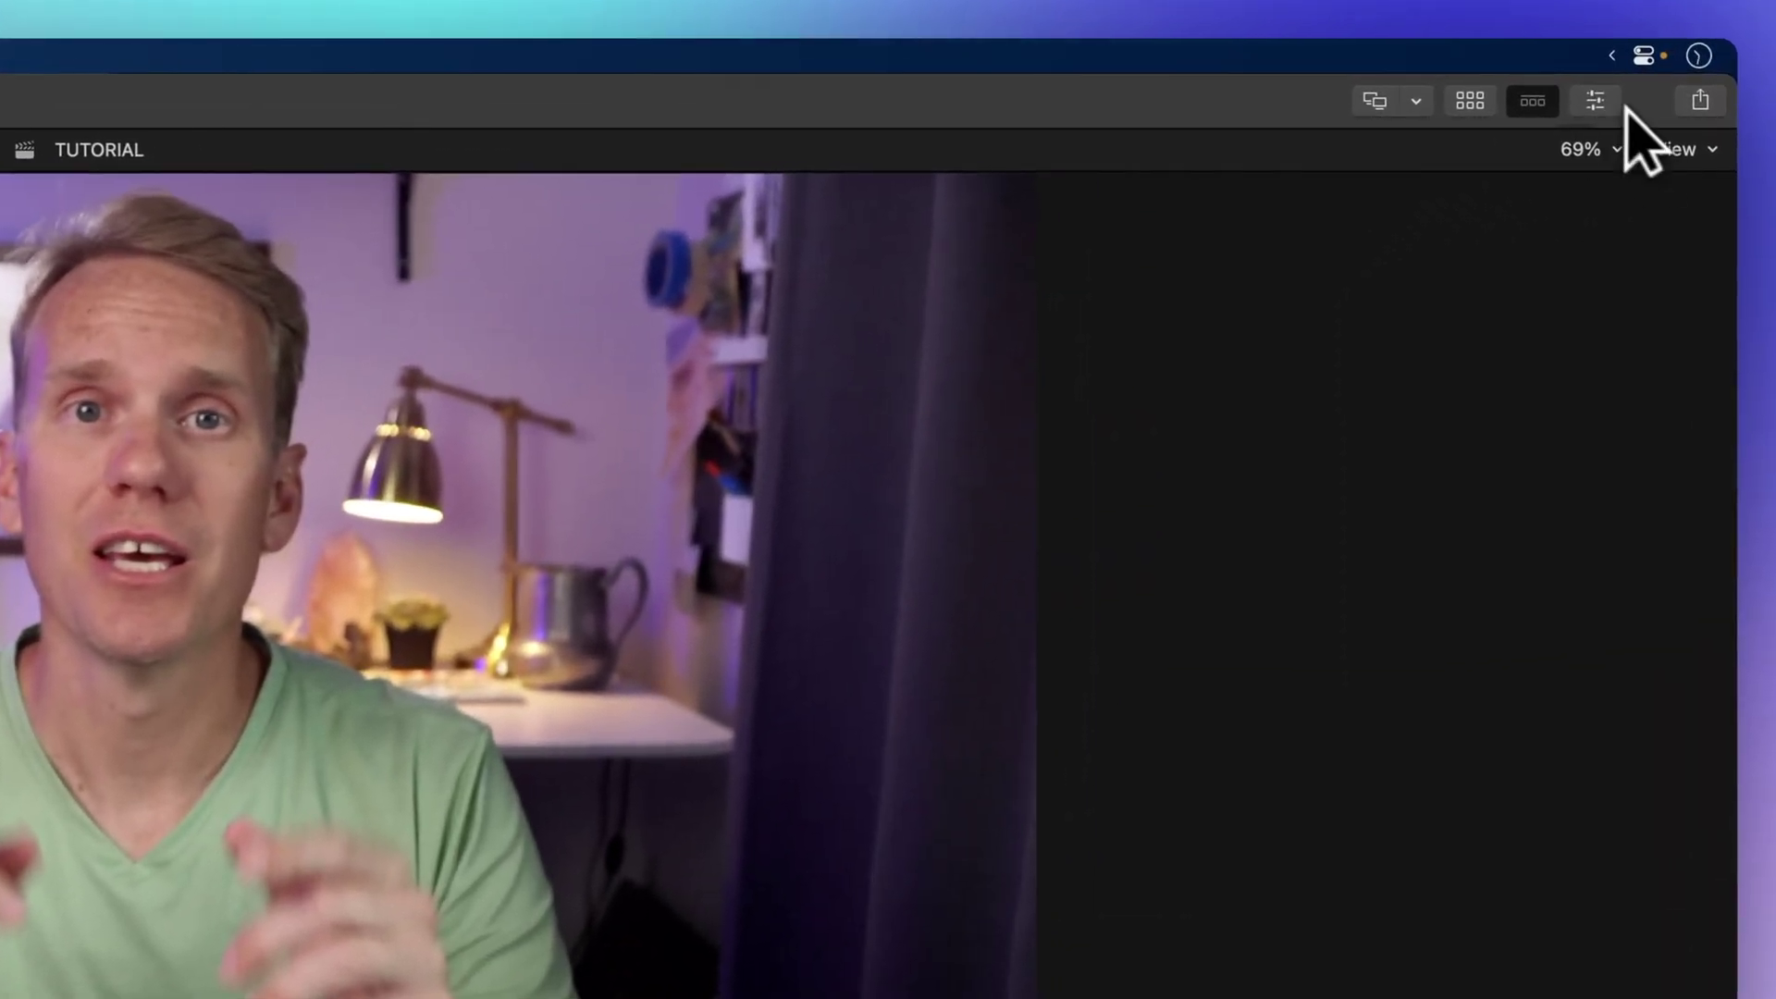
# Show the clip's Audio inspector and lower the Volume slider to -7.5 dB.
pyautogui.click(1637, 69)
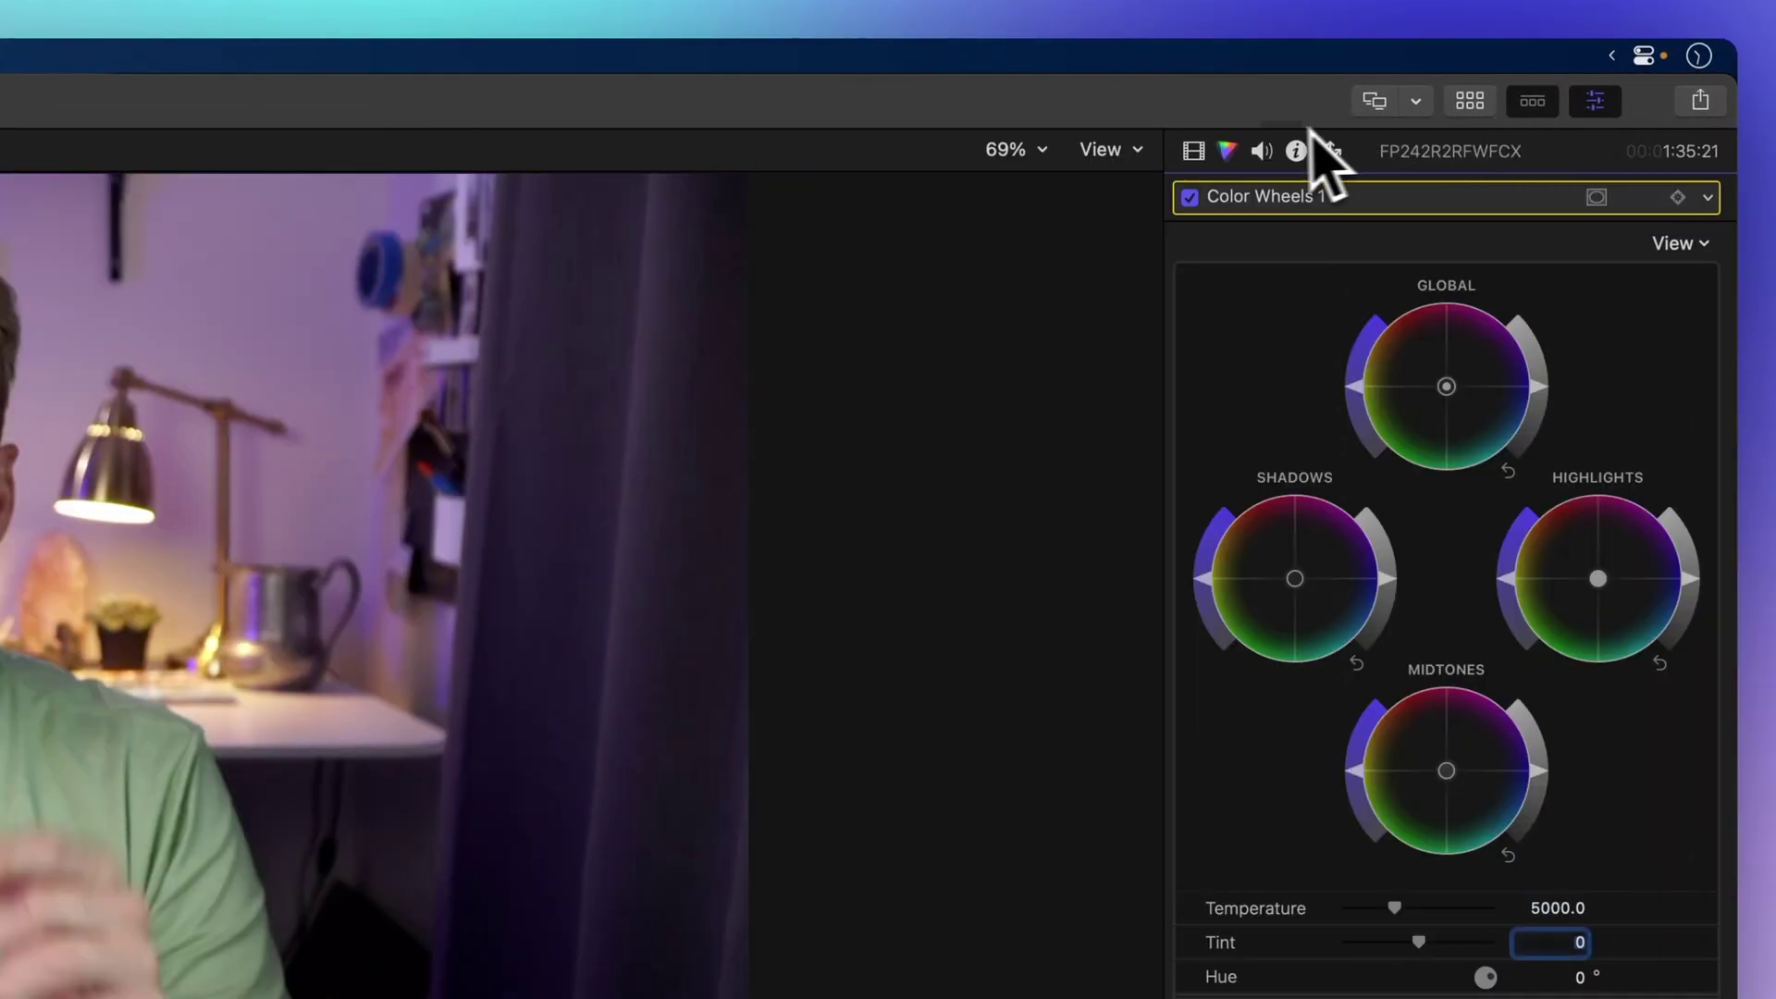
pyautogui.click(1262, 151)
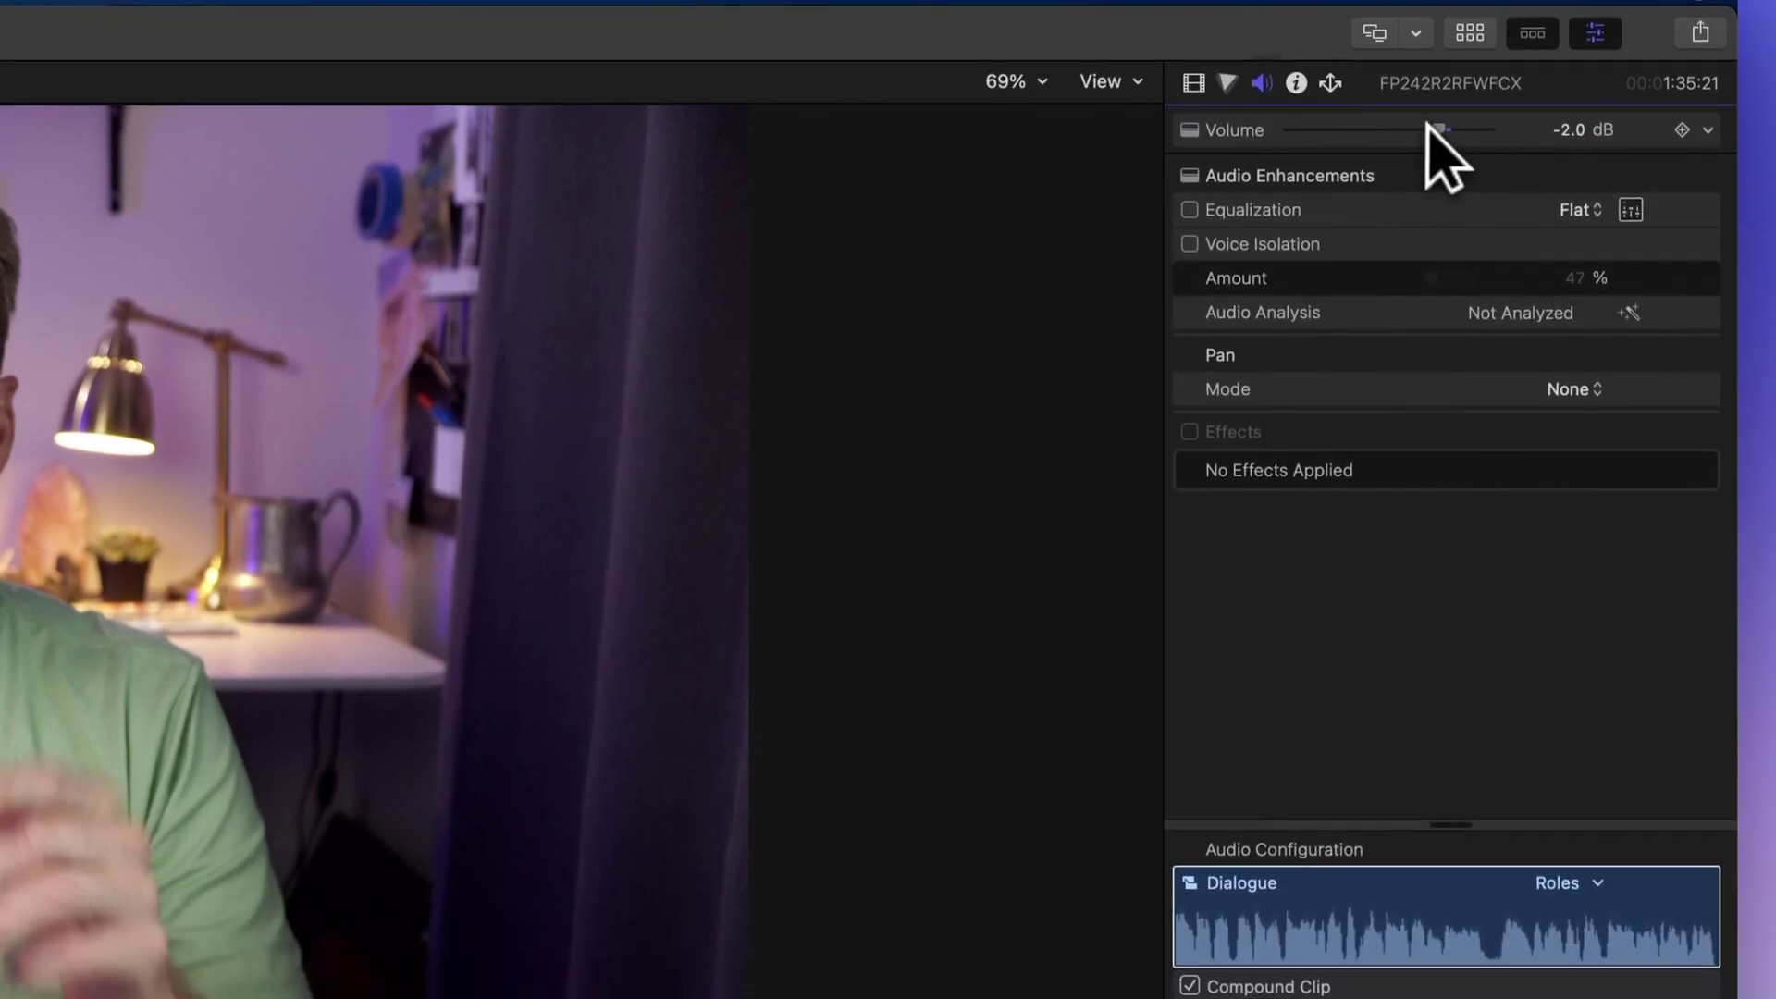
pyautogui.moveTo(1436, 198); pyautogui.dragTo(1418, 195)
pyautogui.moveTo(1418, 126); pyautogui.dragTo(1454, 124)
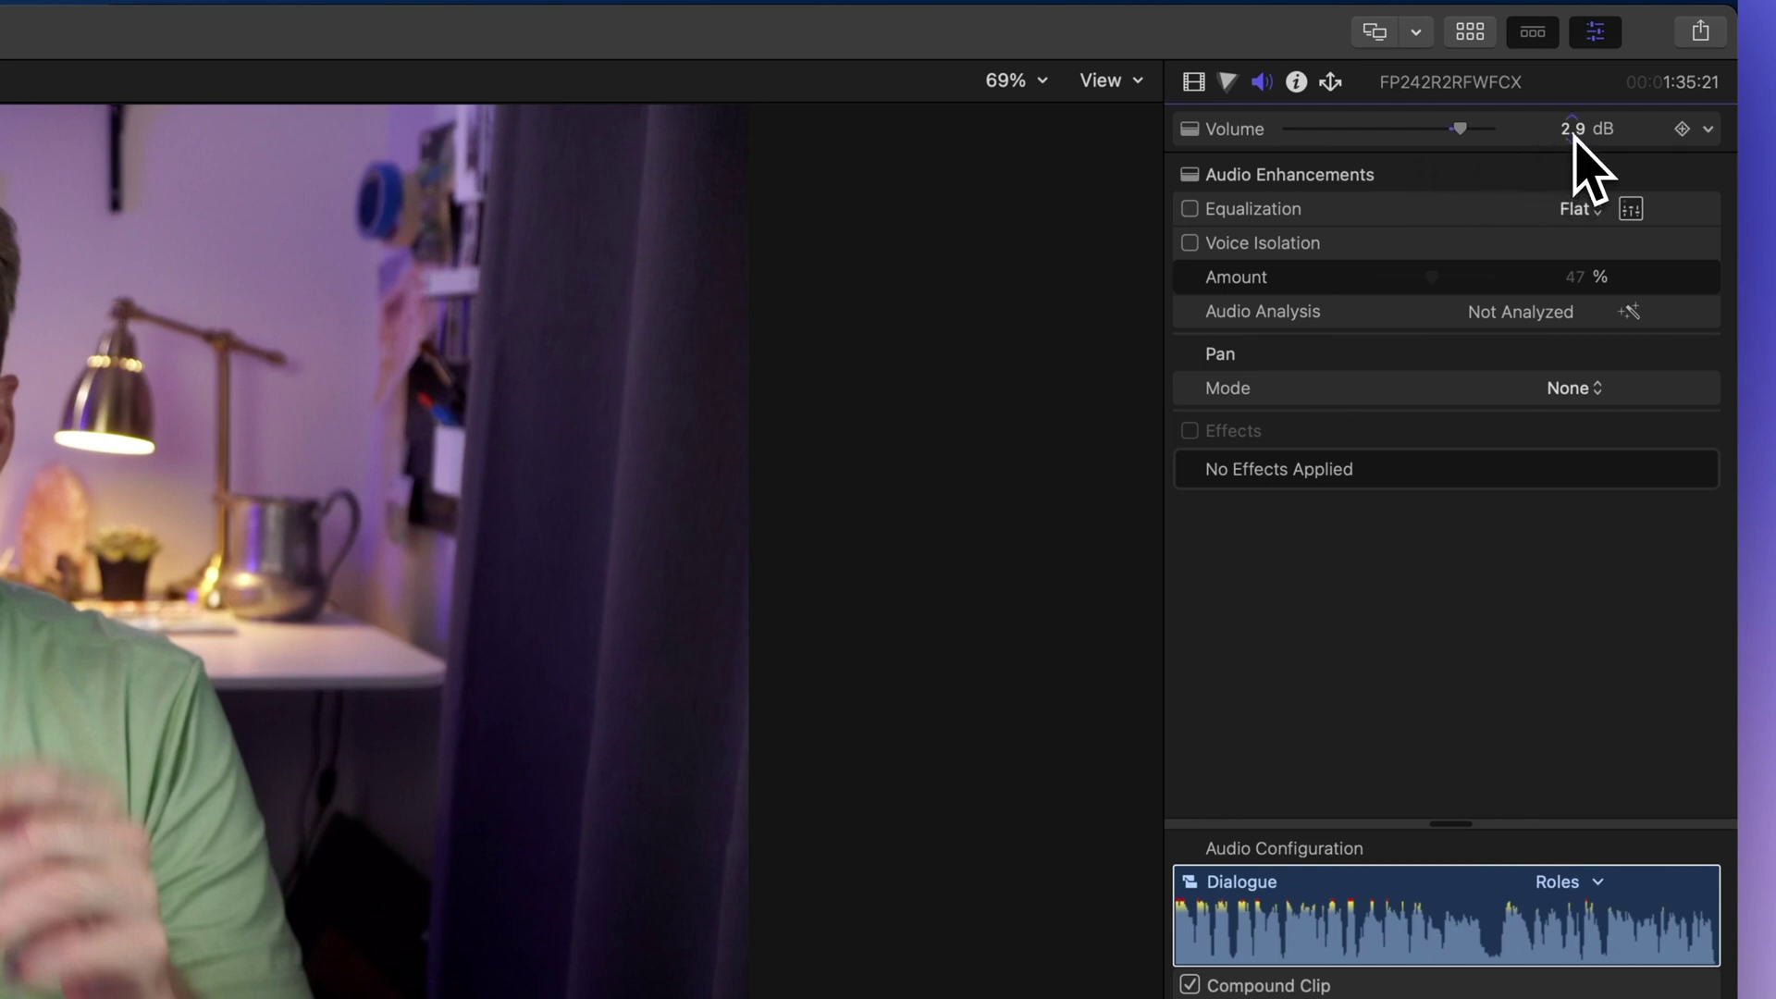
# Set Volume to 12.0 dB, then type values into the field ending at -5.0 dB.
pyautogui.moveTo(1573, 137); pyautogui.dragTo(1573, 135)
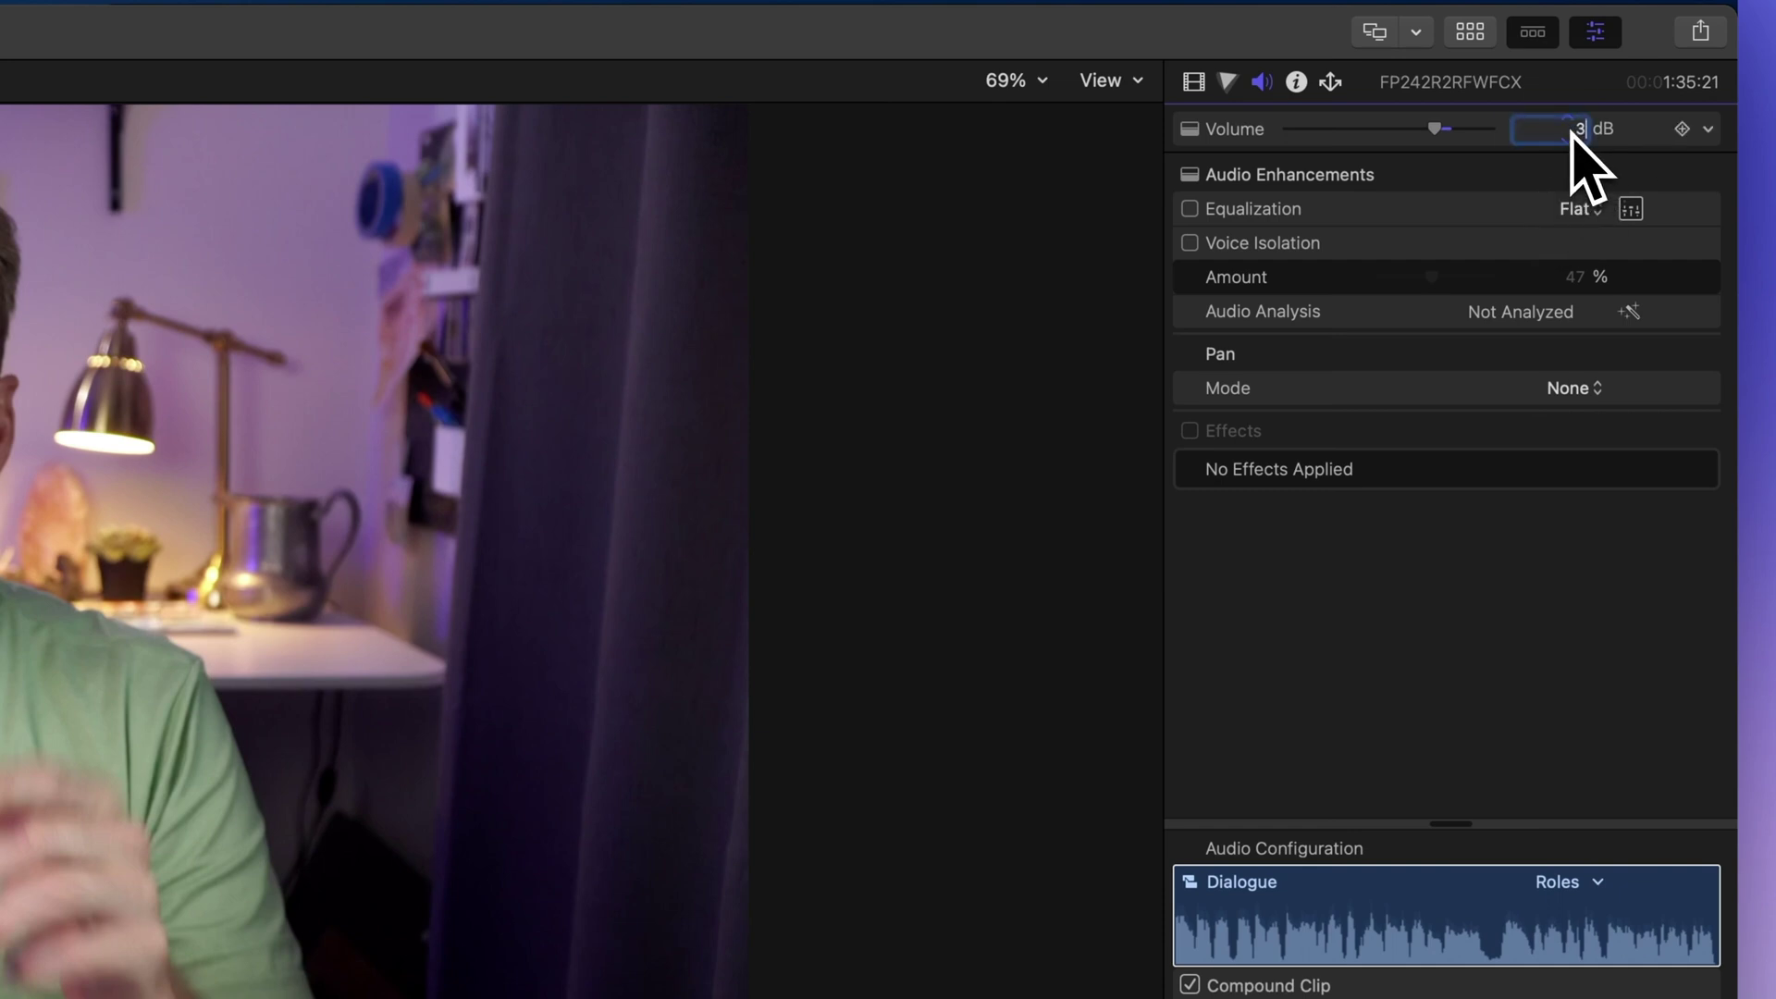
pyautogui.write('3')
pyautogui.press('Return')
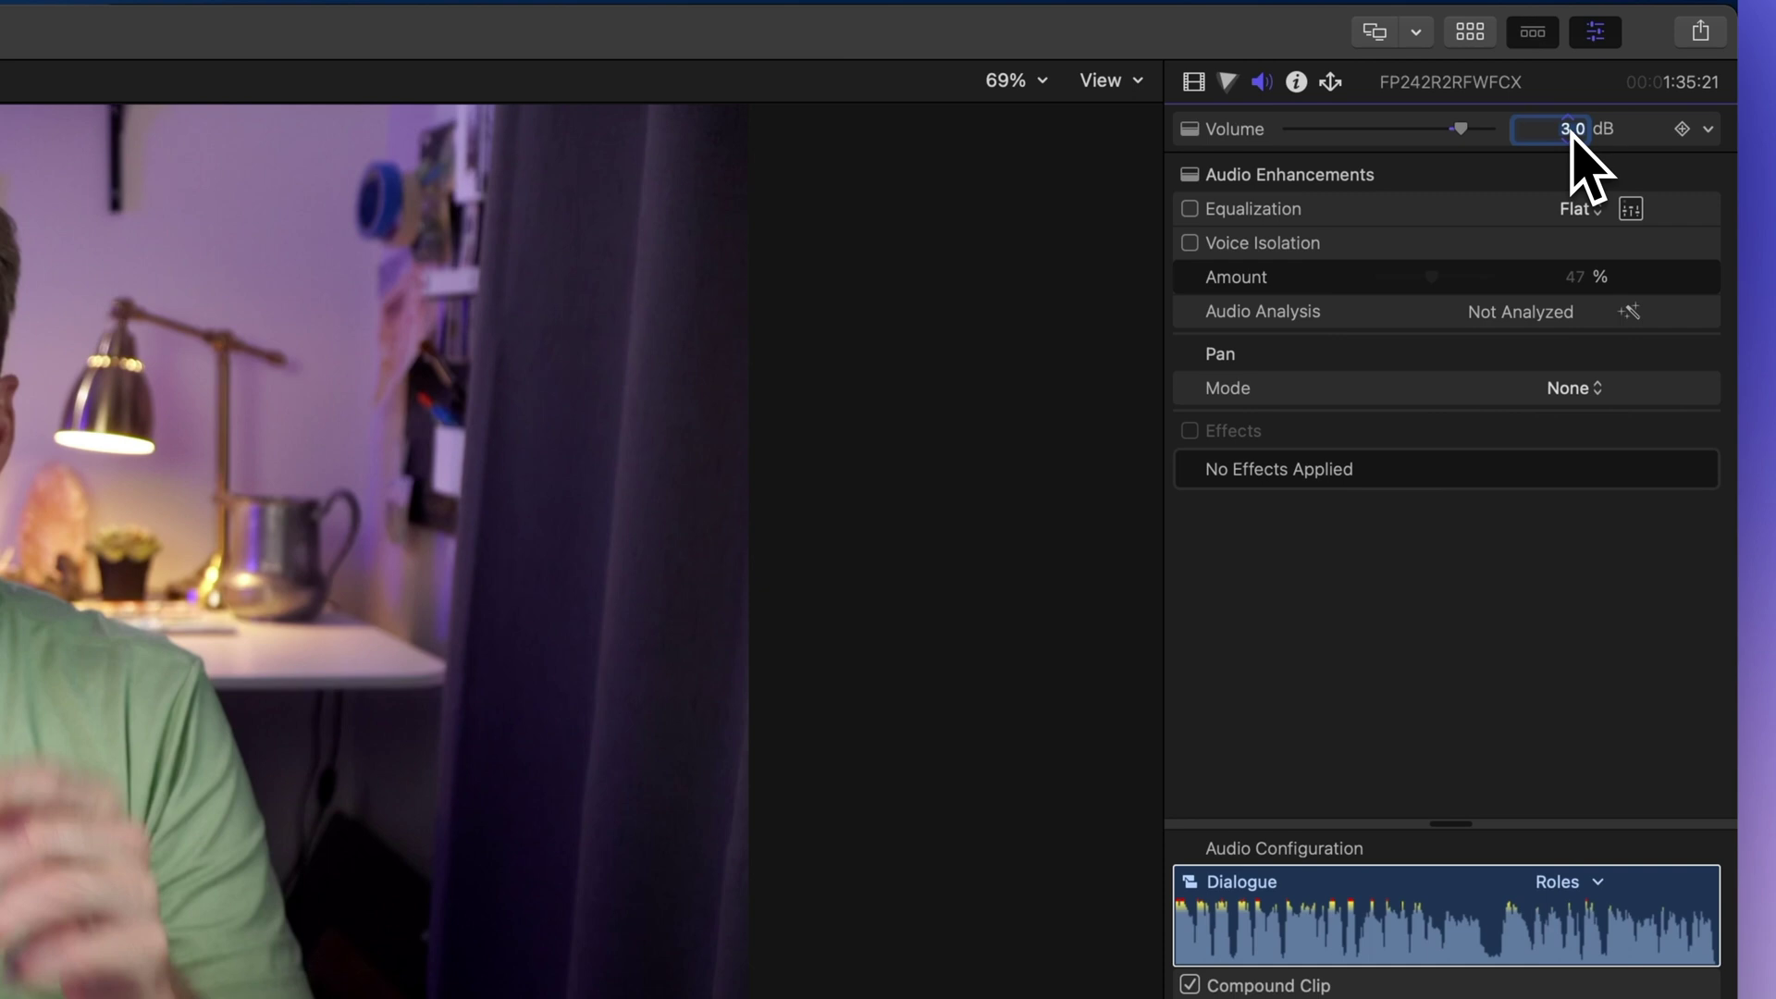
pyautogui.press('Return')
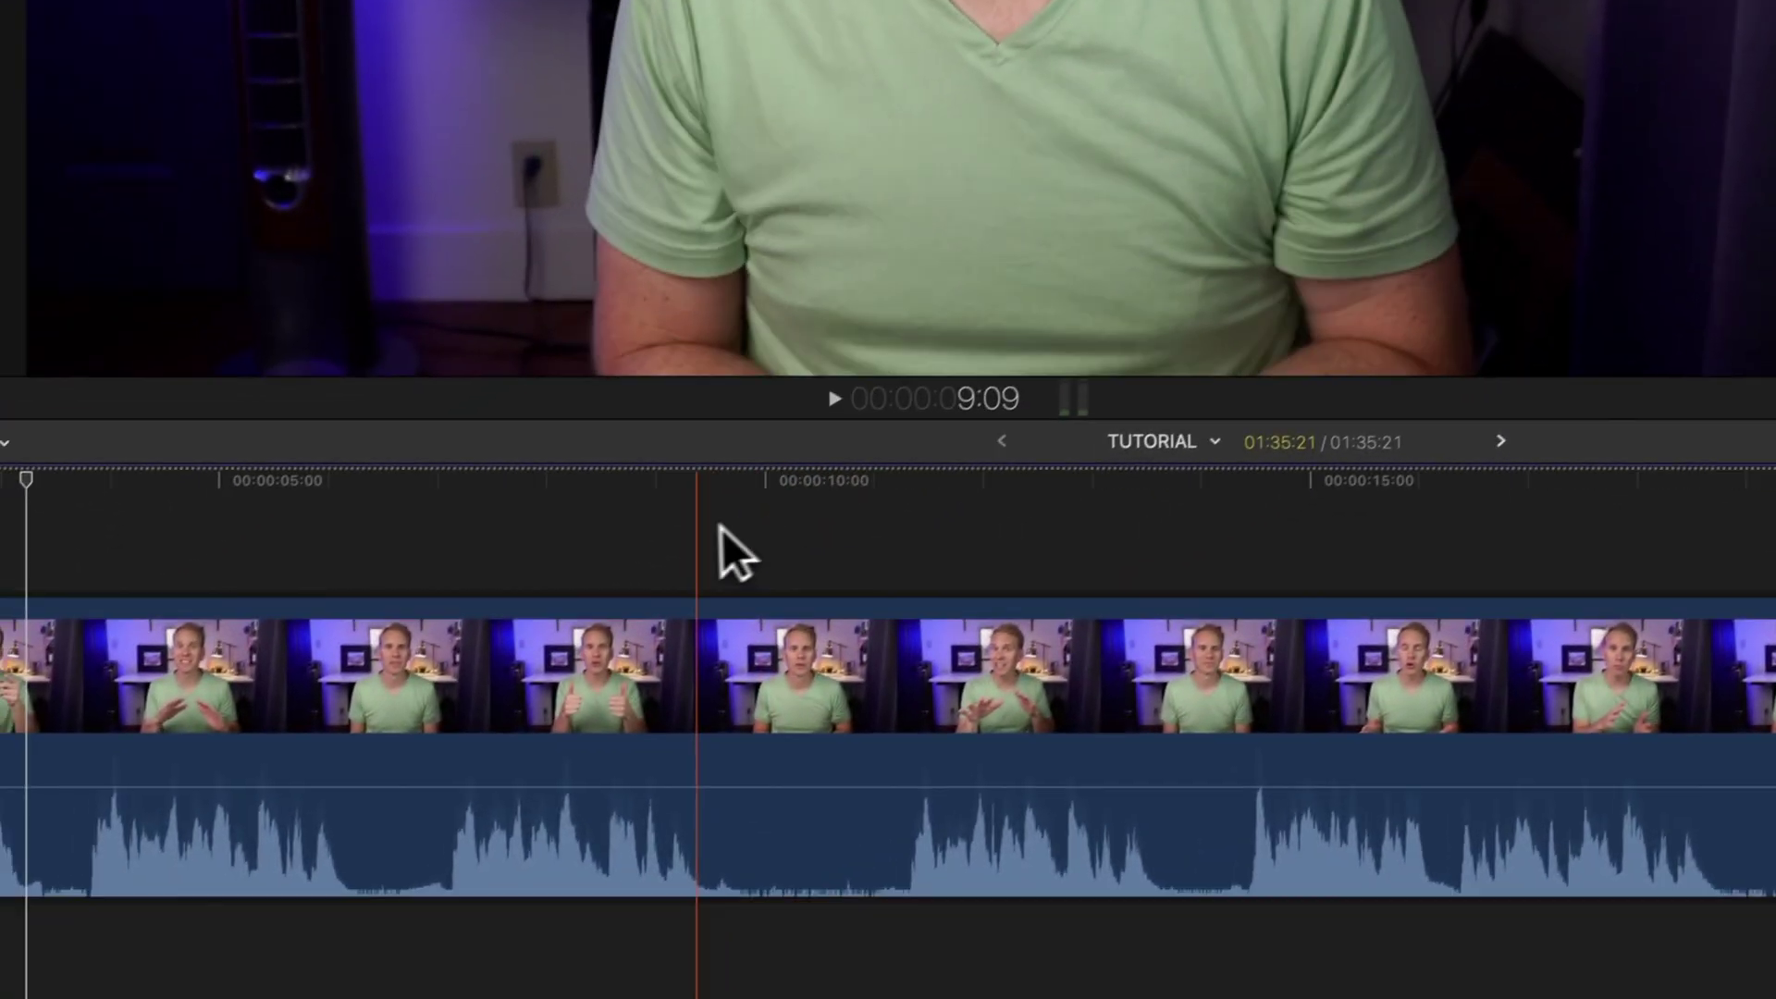
# With the Range tool, duck a short range around five seconds to about -5 dB, then one step lower.
pyautogui.click(699, 536)
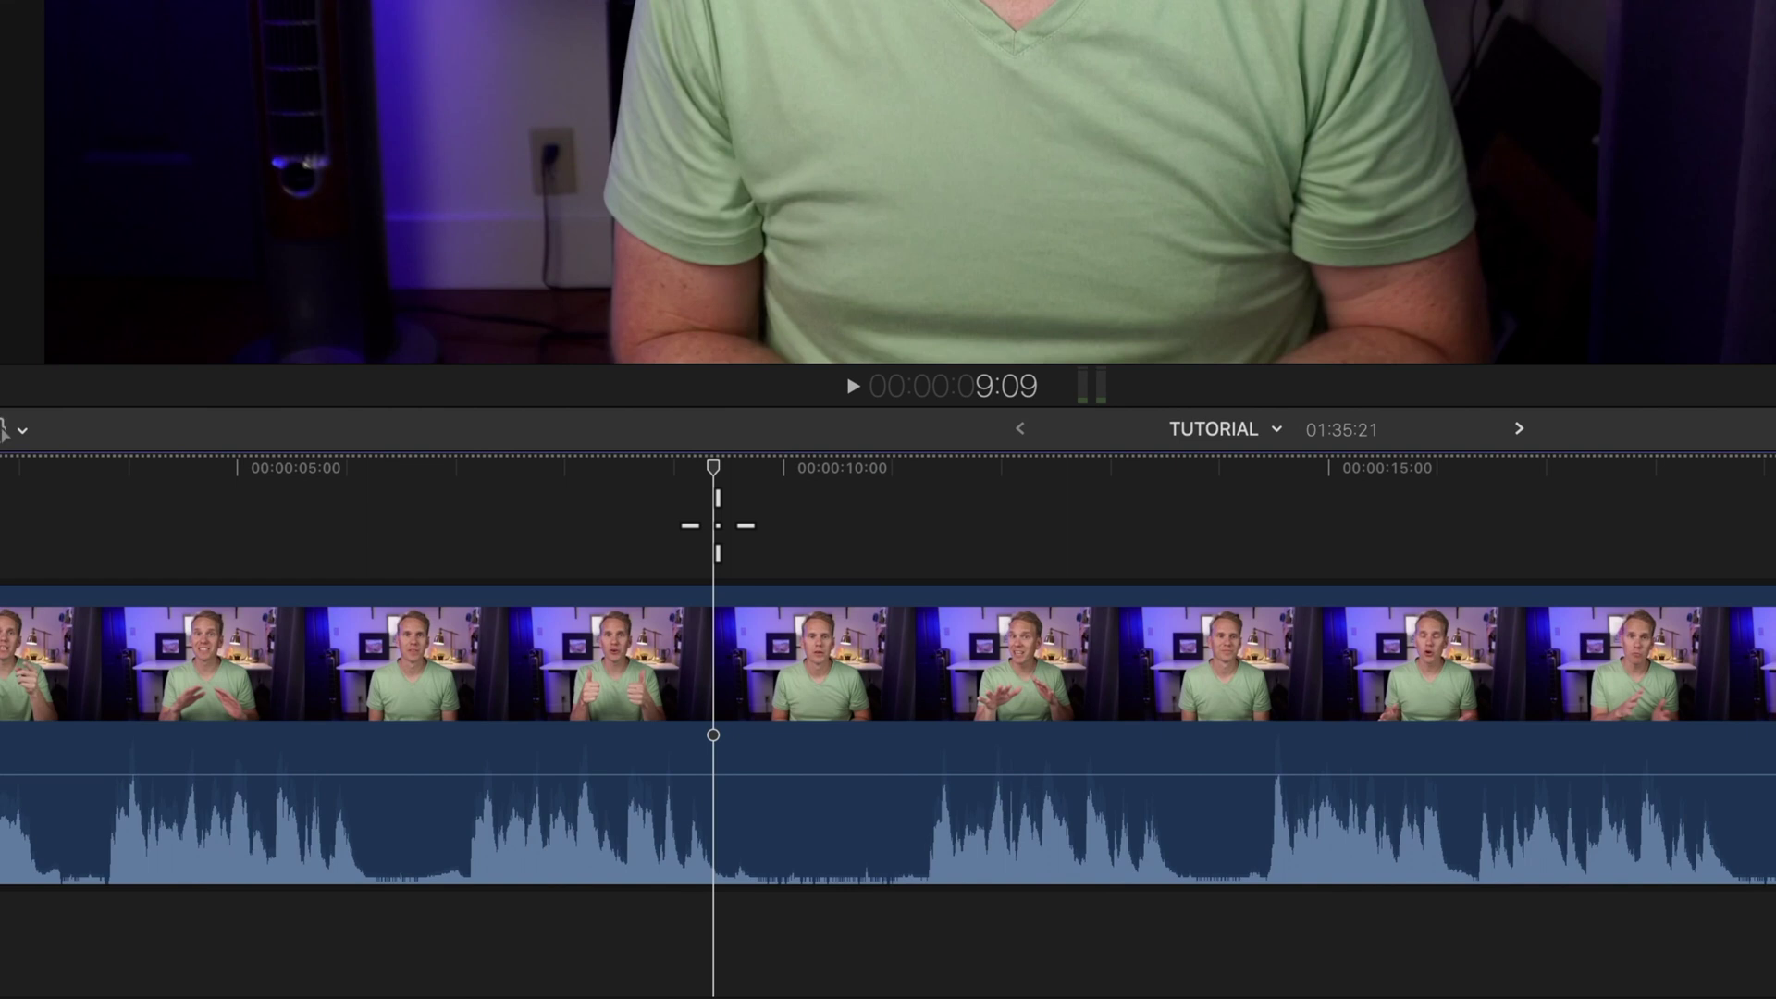
pyautogui.press('r')
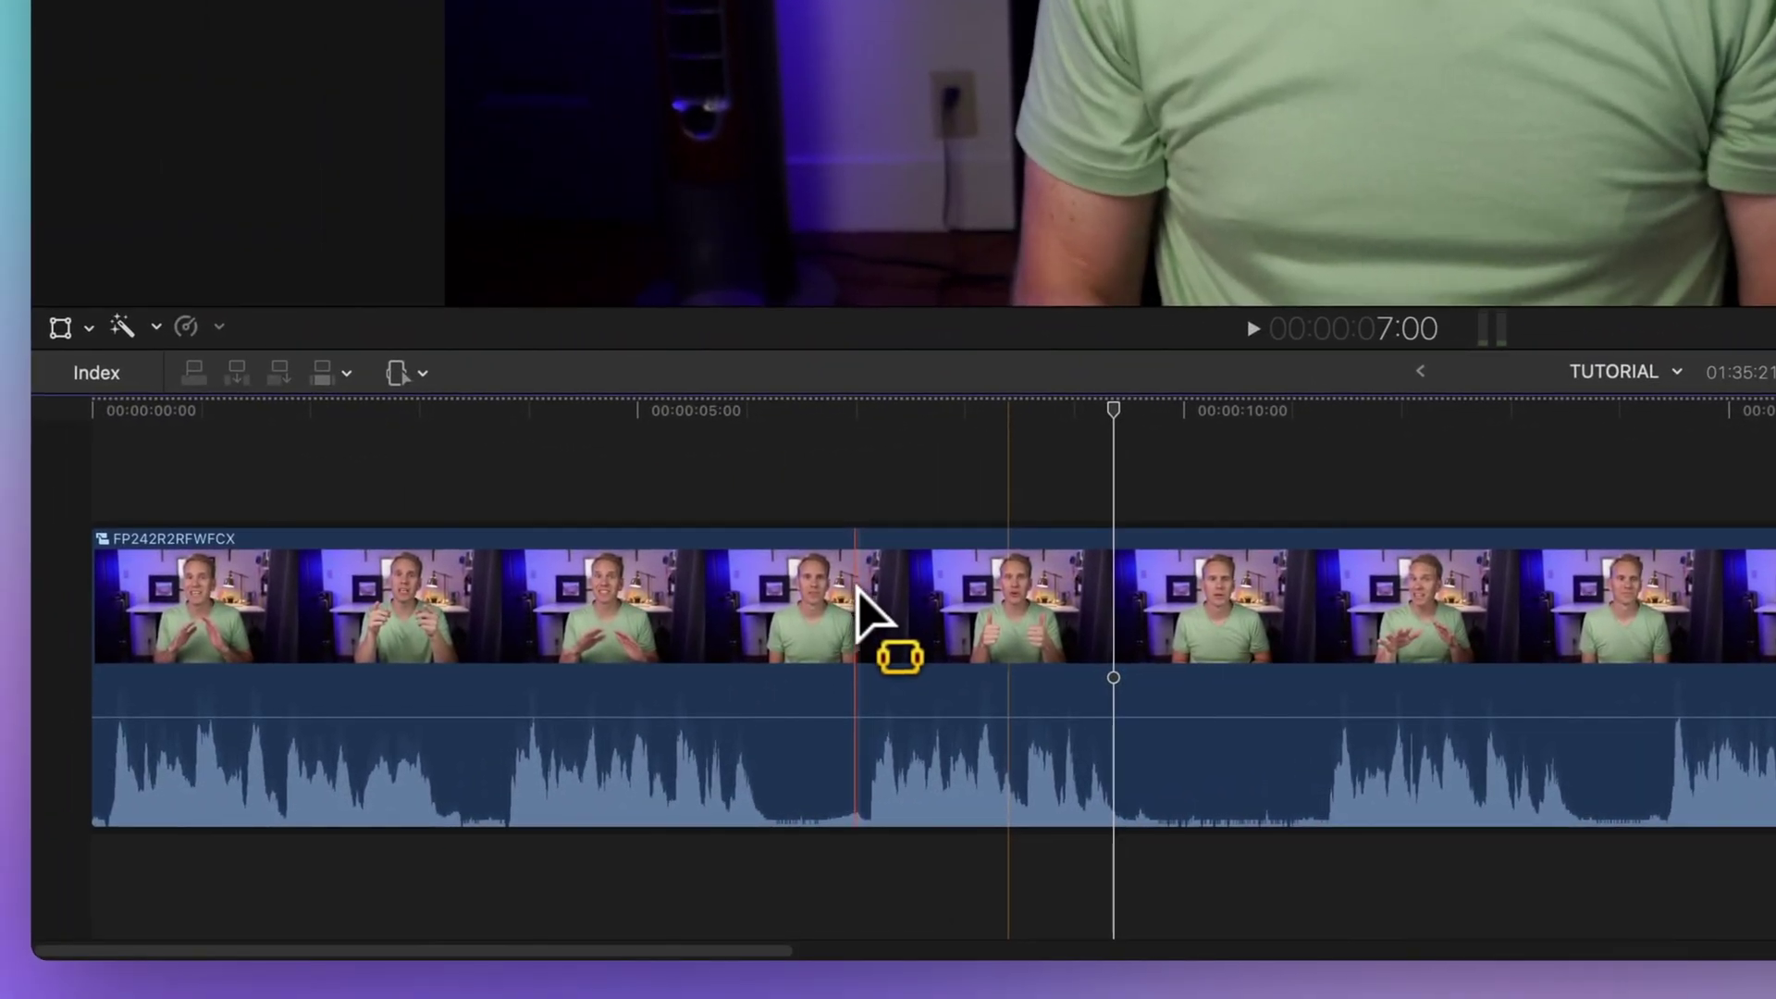
pyautogui.moveTo(798, 610); pyautogui.dragTo(502, 618)
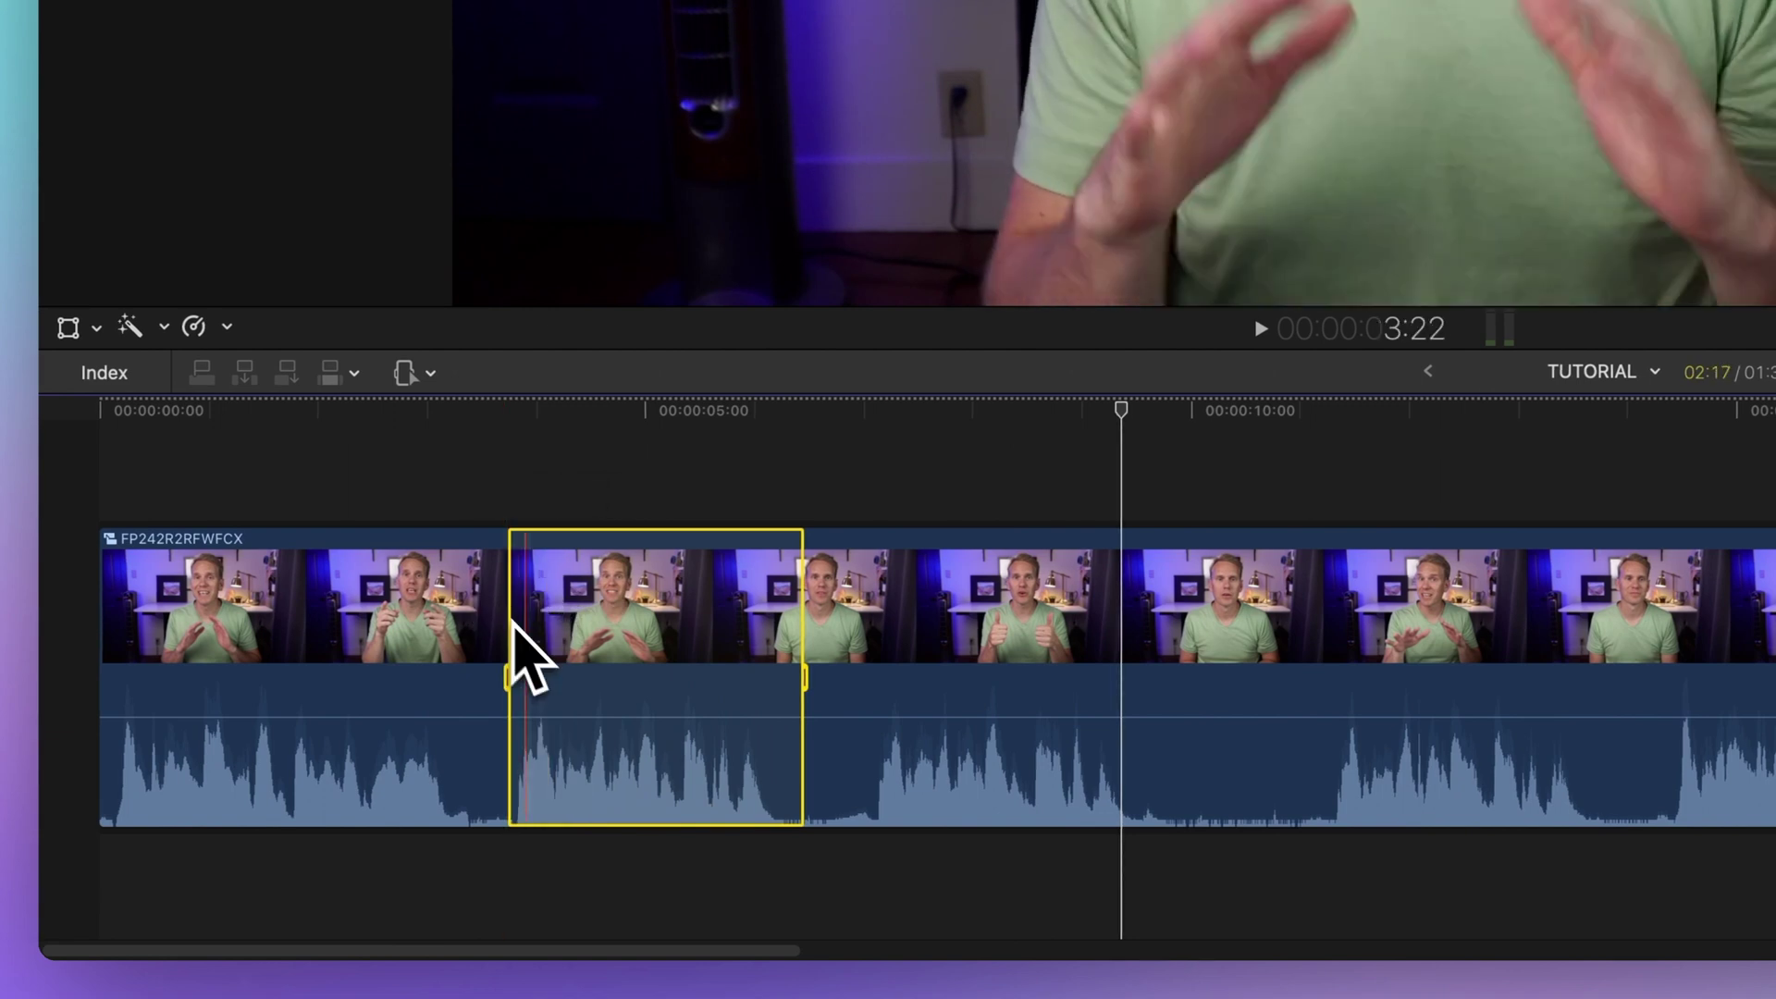
pyautogui.moveTo(659, 718); pyautogui.dragTo(667, 730)
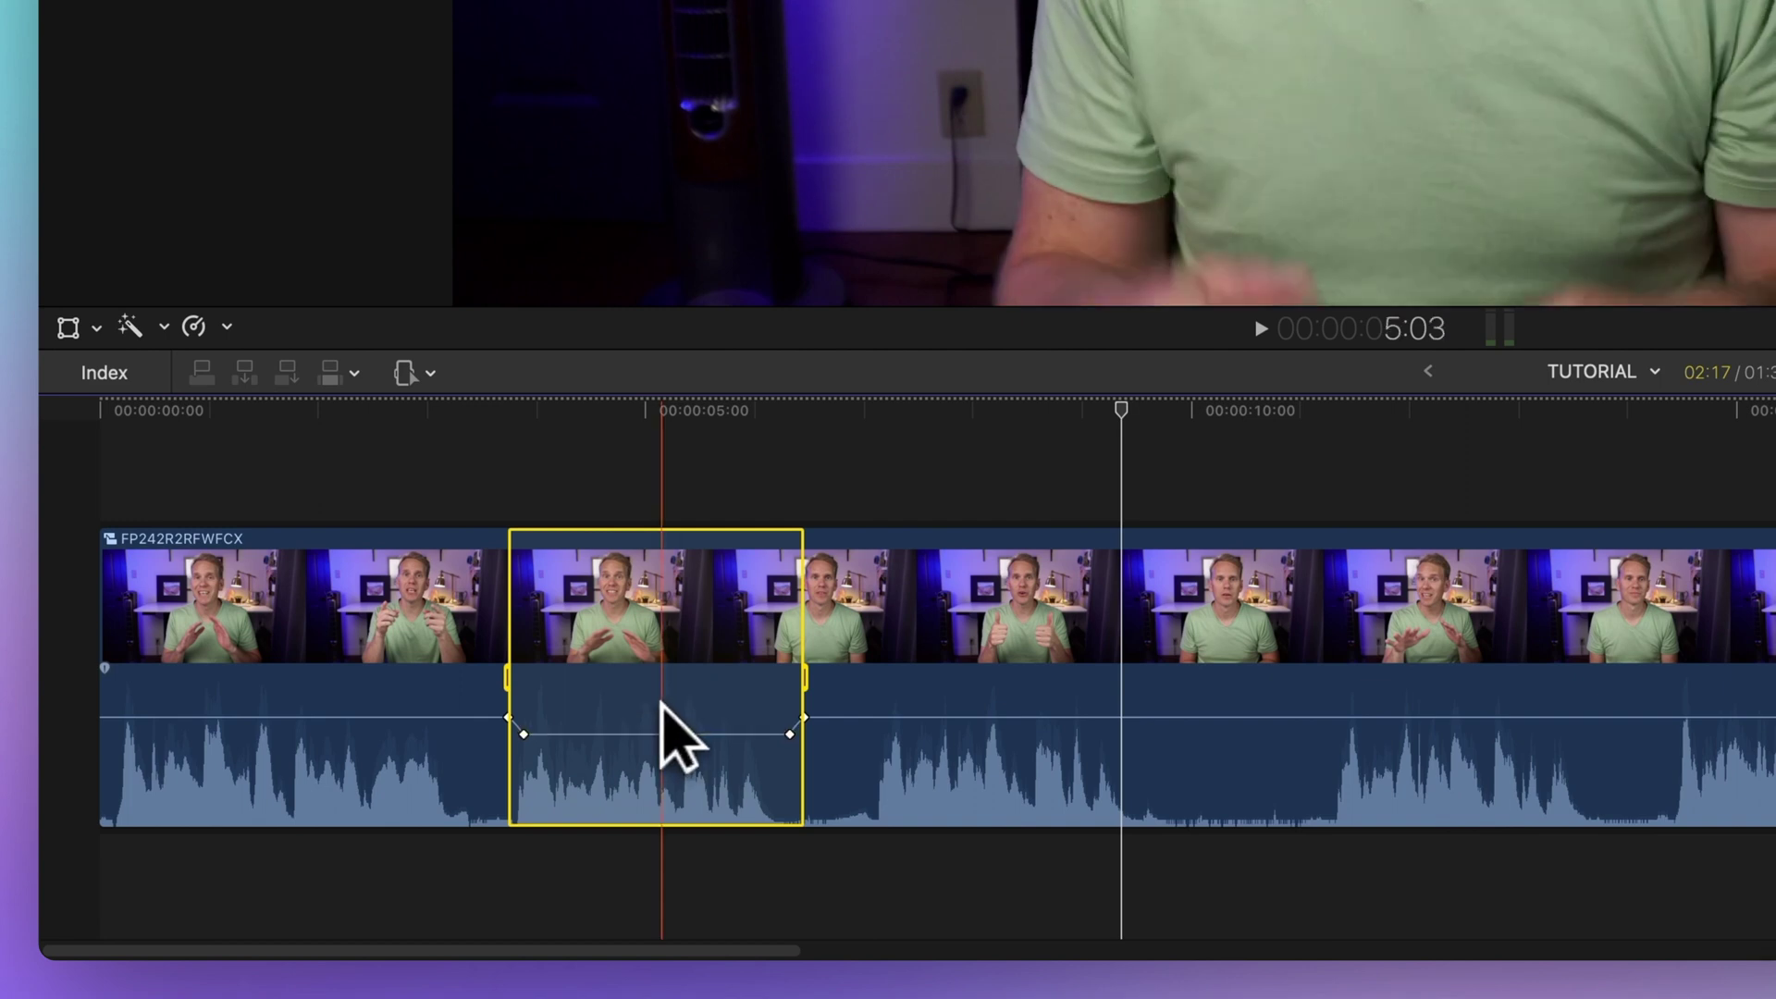
pyautogui.hotkey('ctrl', '-')
pyautogui.hotkey('ctrl', '-')
pyautogui.hotkey('ctrl', '-')
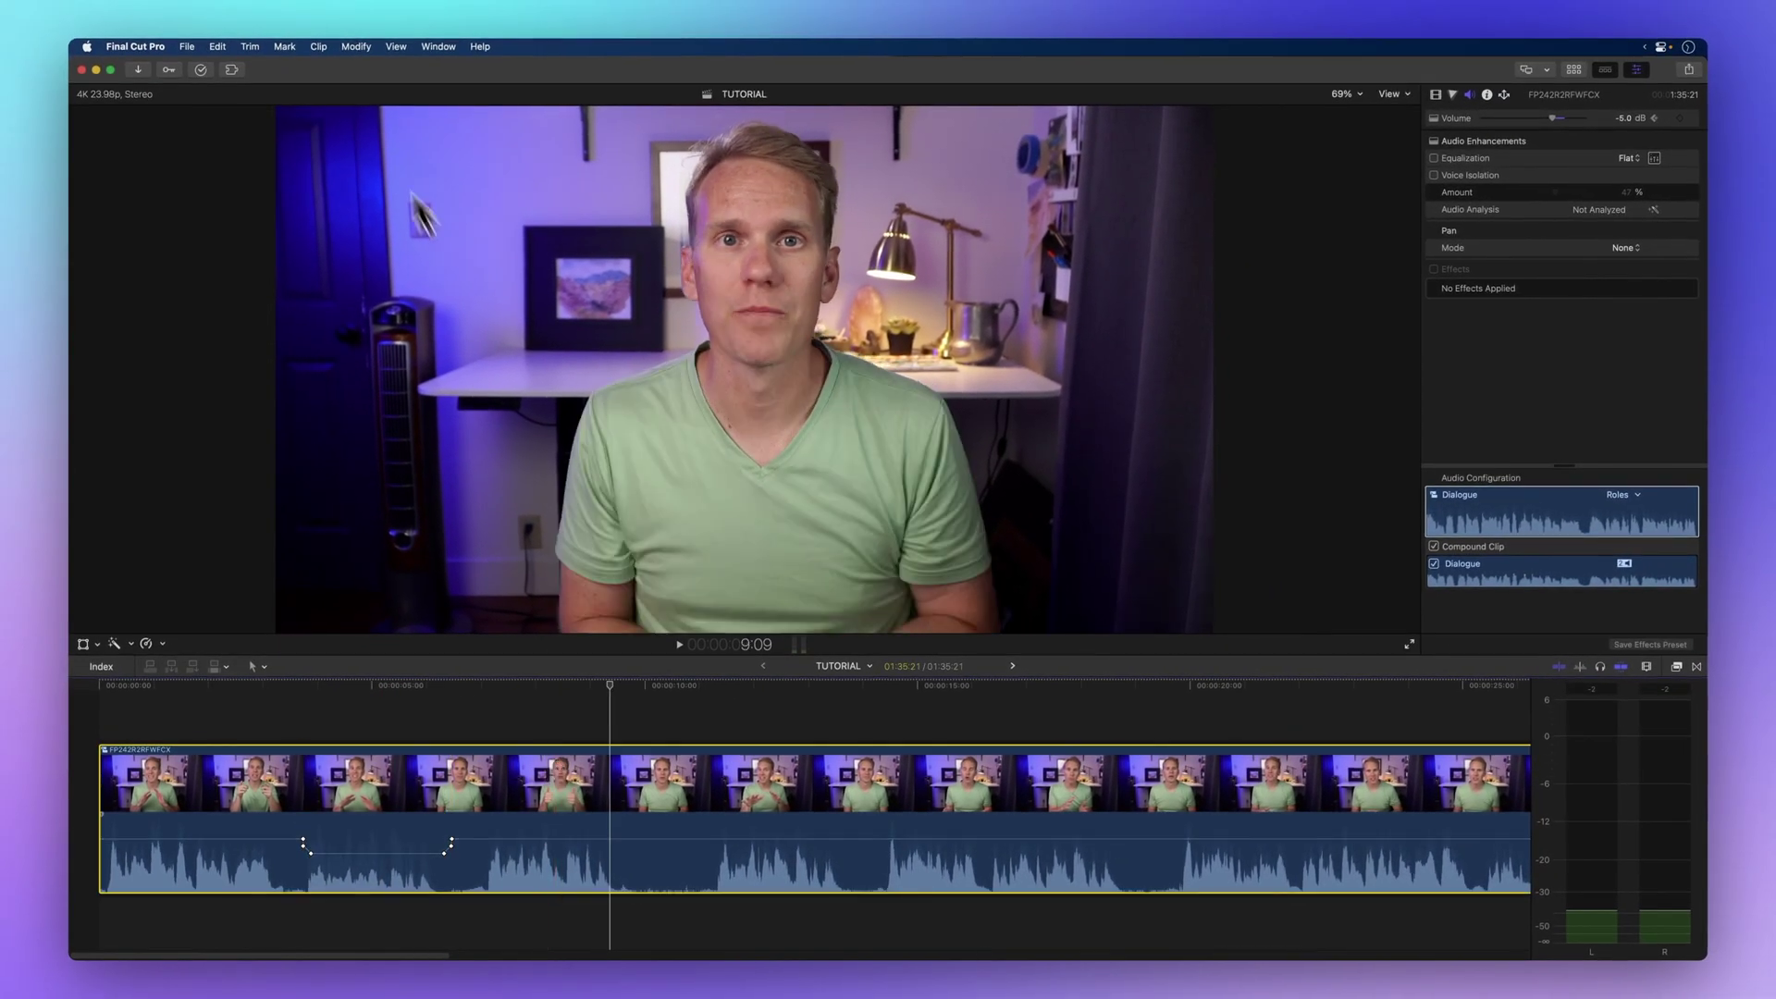
# Reset the clip's volume to 0 dB, then disable and re-enable the clip.
pyautogui.click(395, 45)
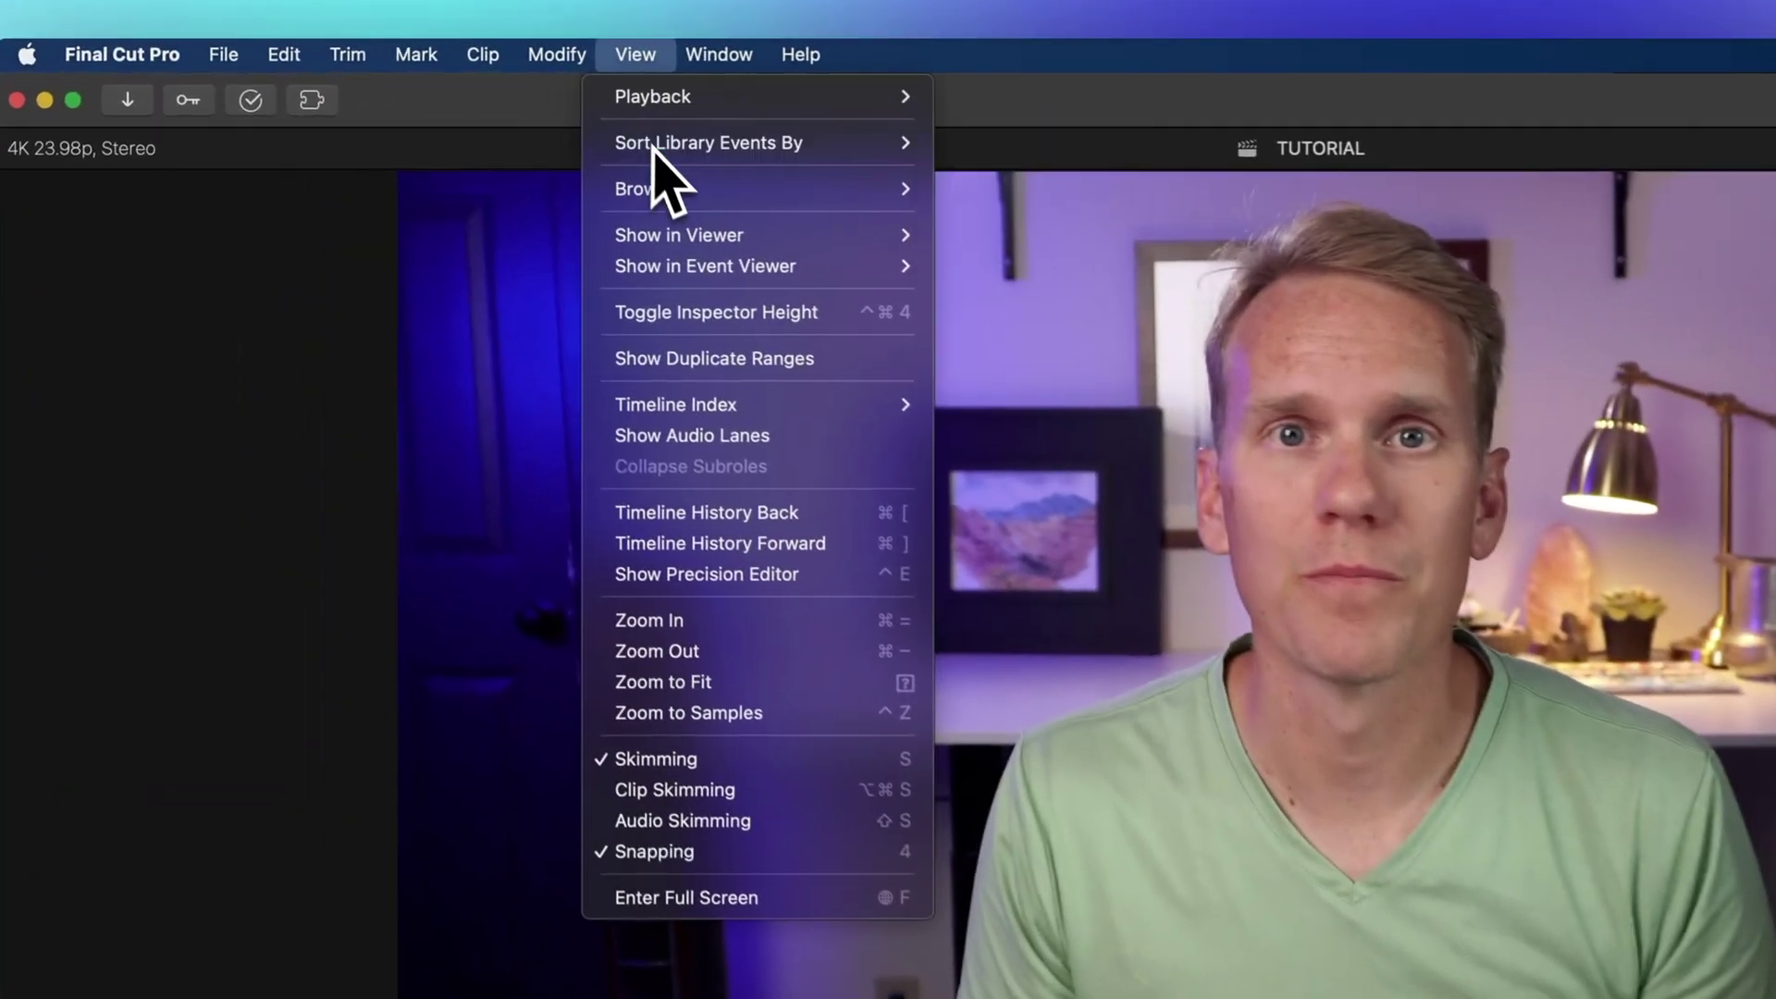
pyautogui.moveTo(496, 51)
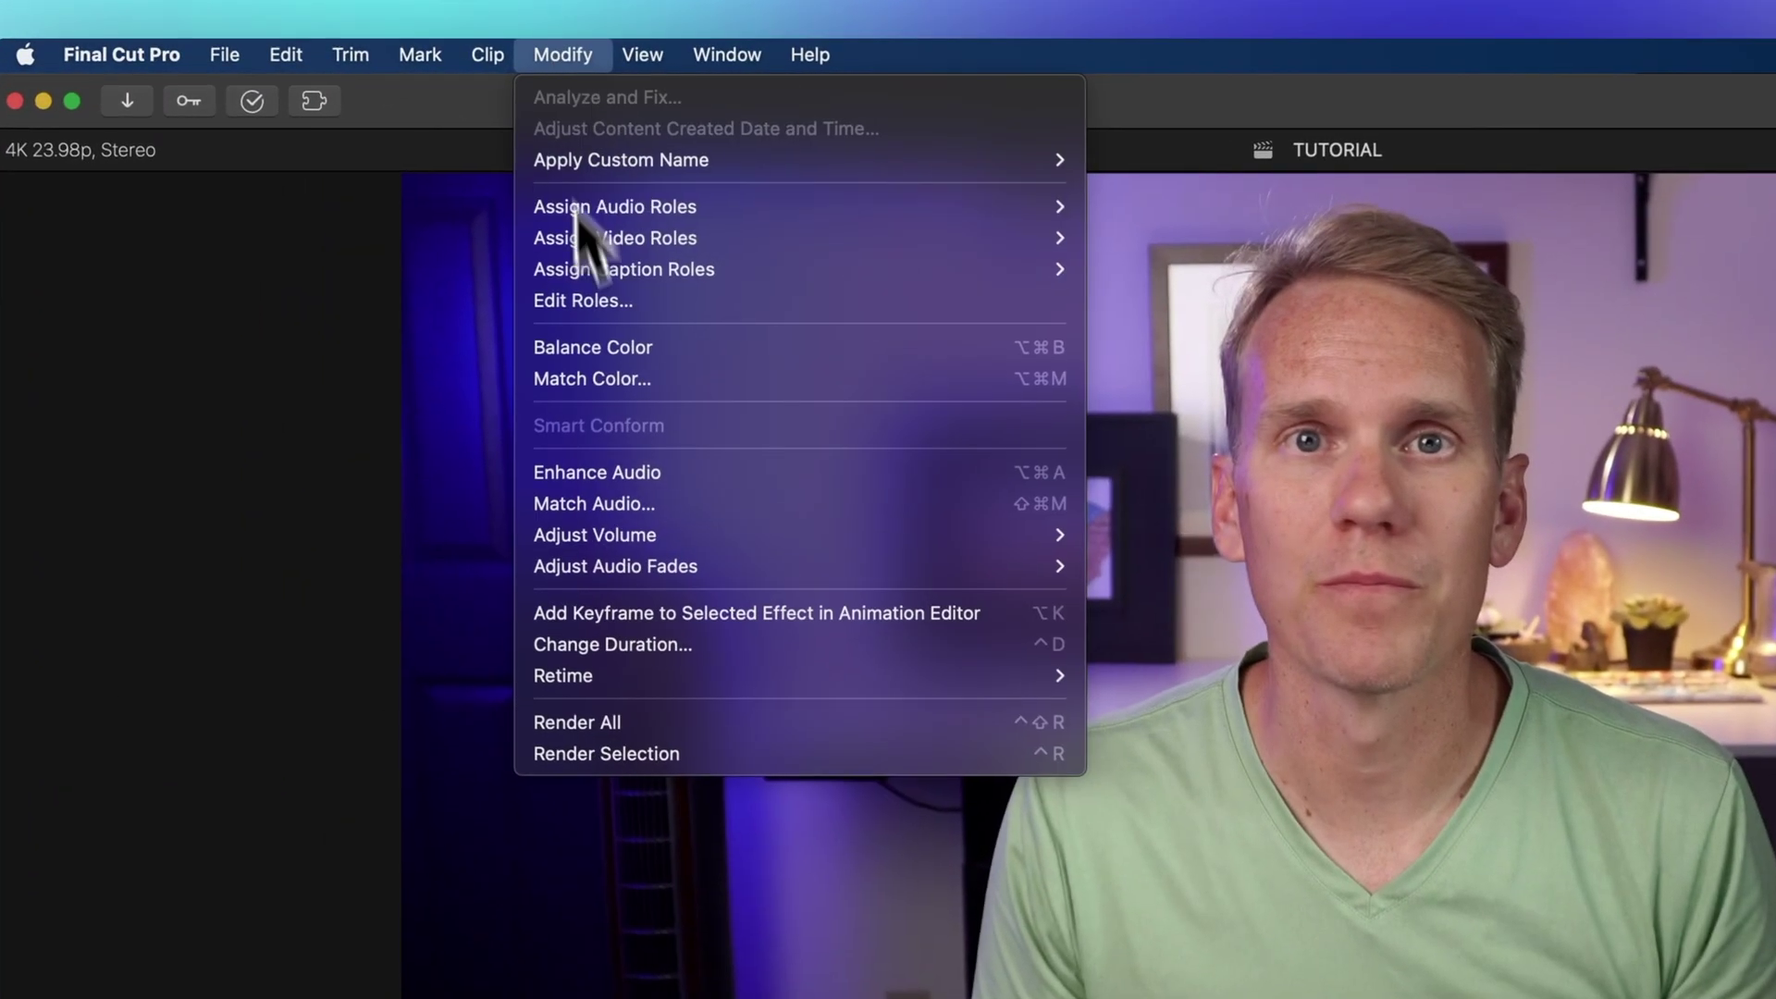
pyautogui.moveTo(677, 468)
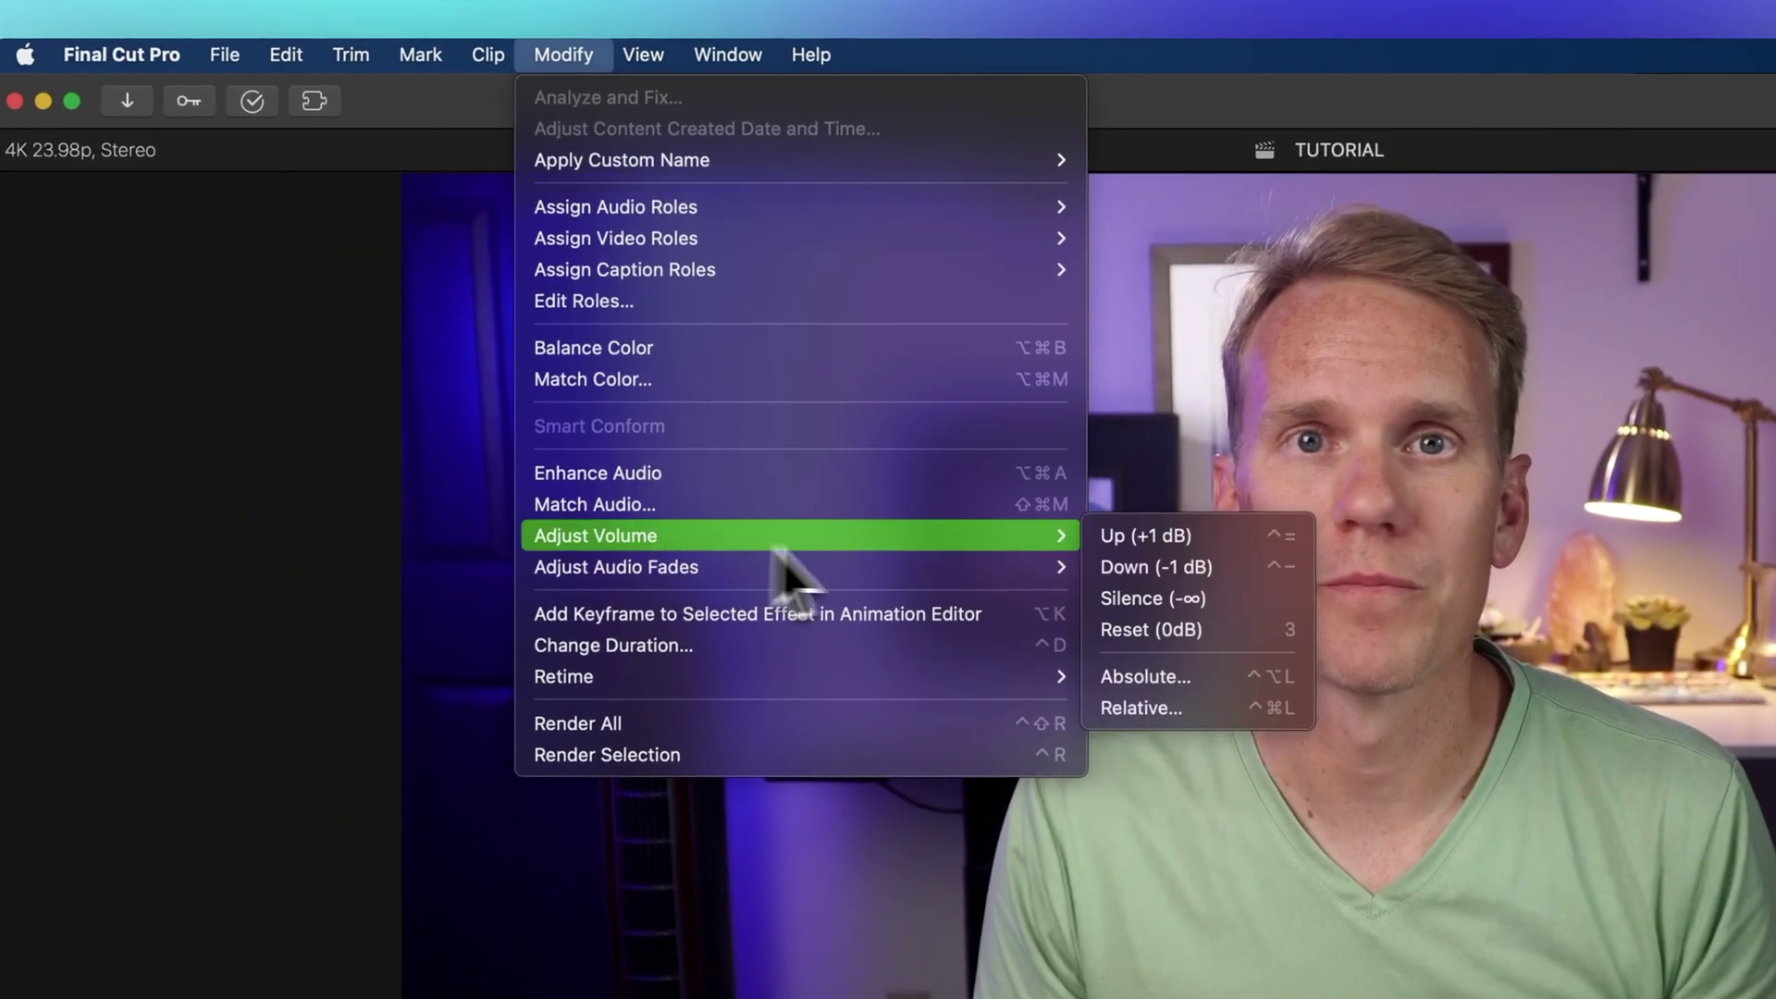
pyautogui.click(1175, 629)
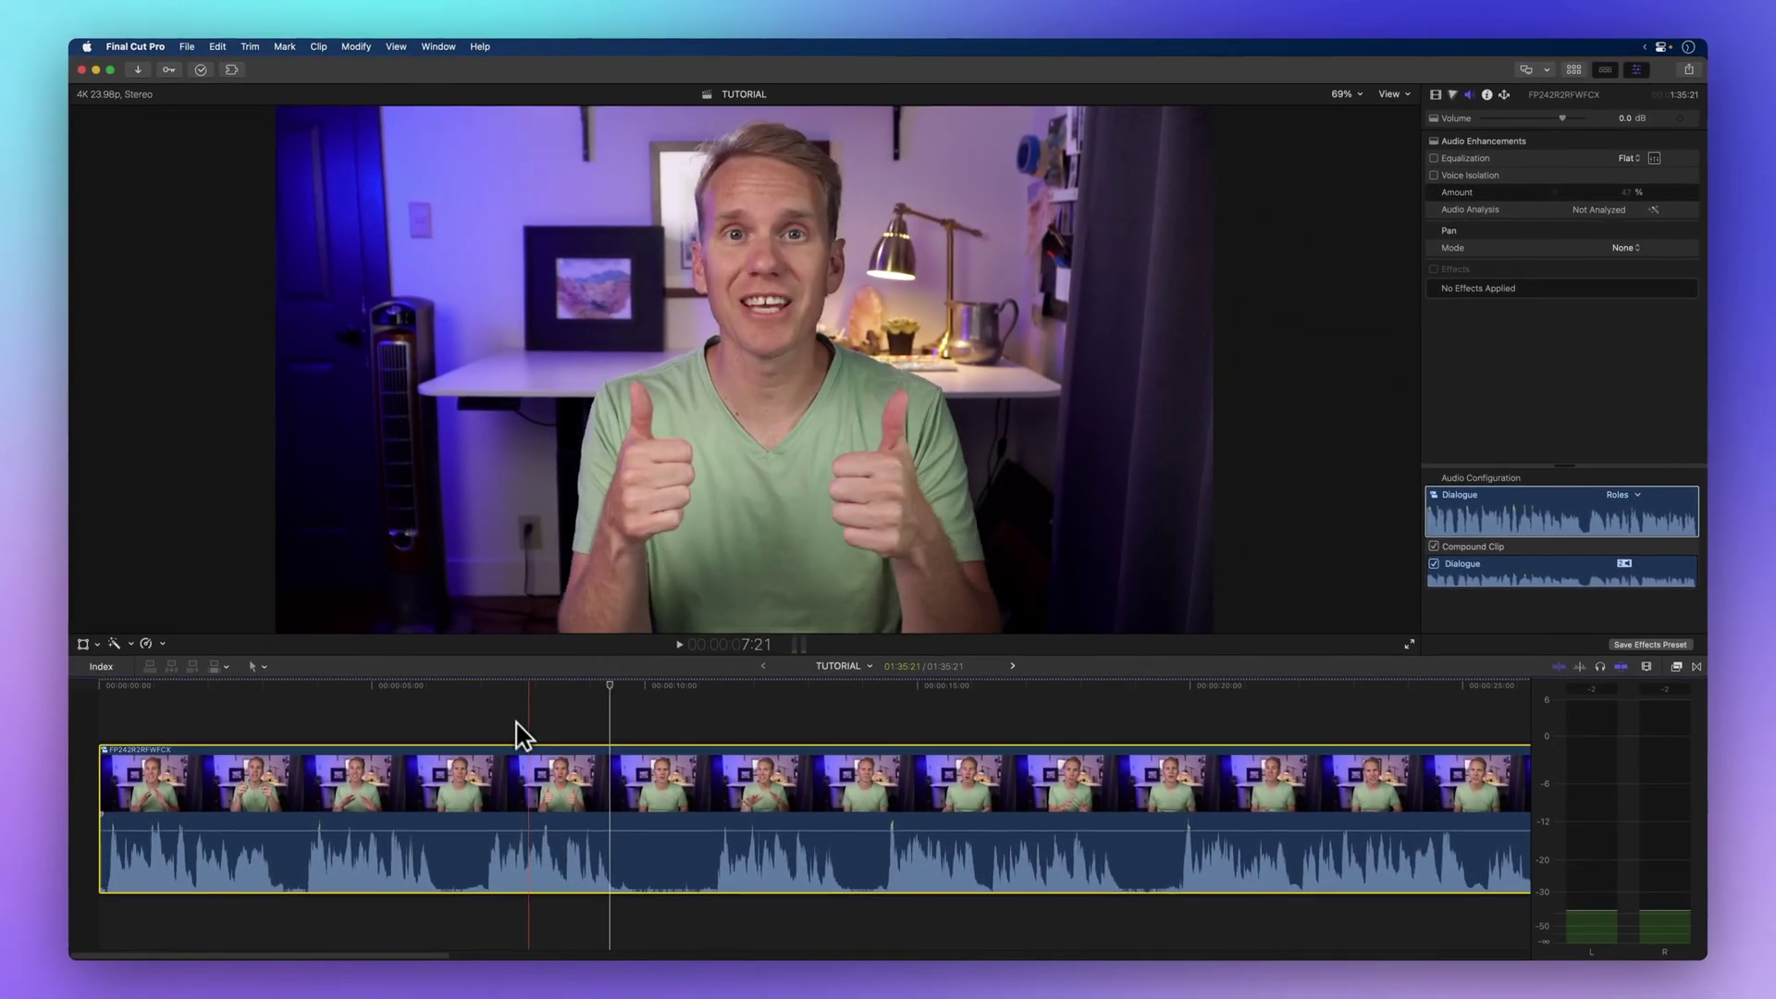
pyautogui.press('v')
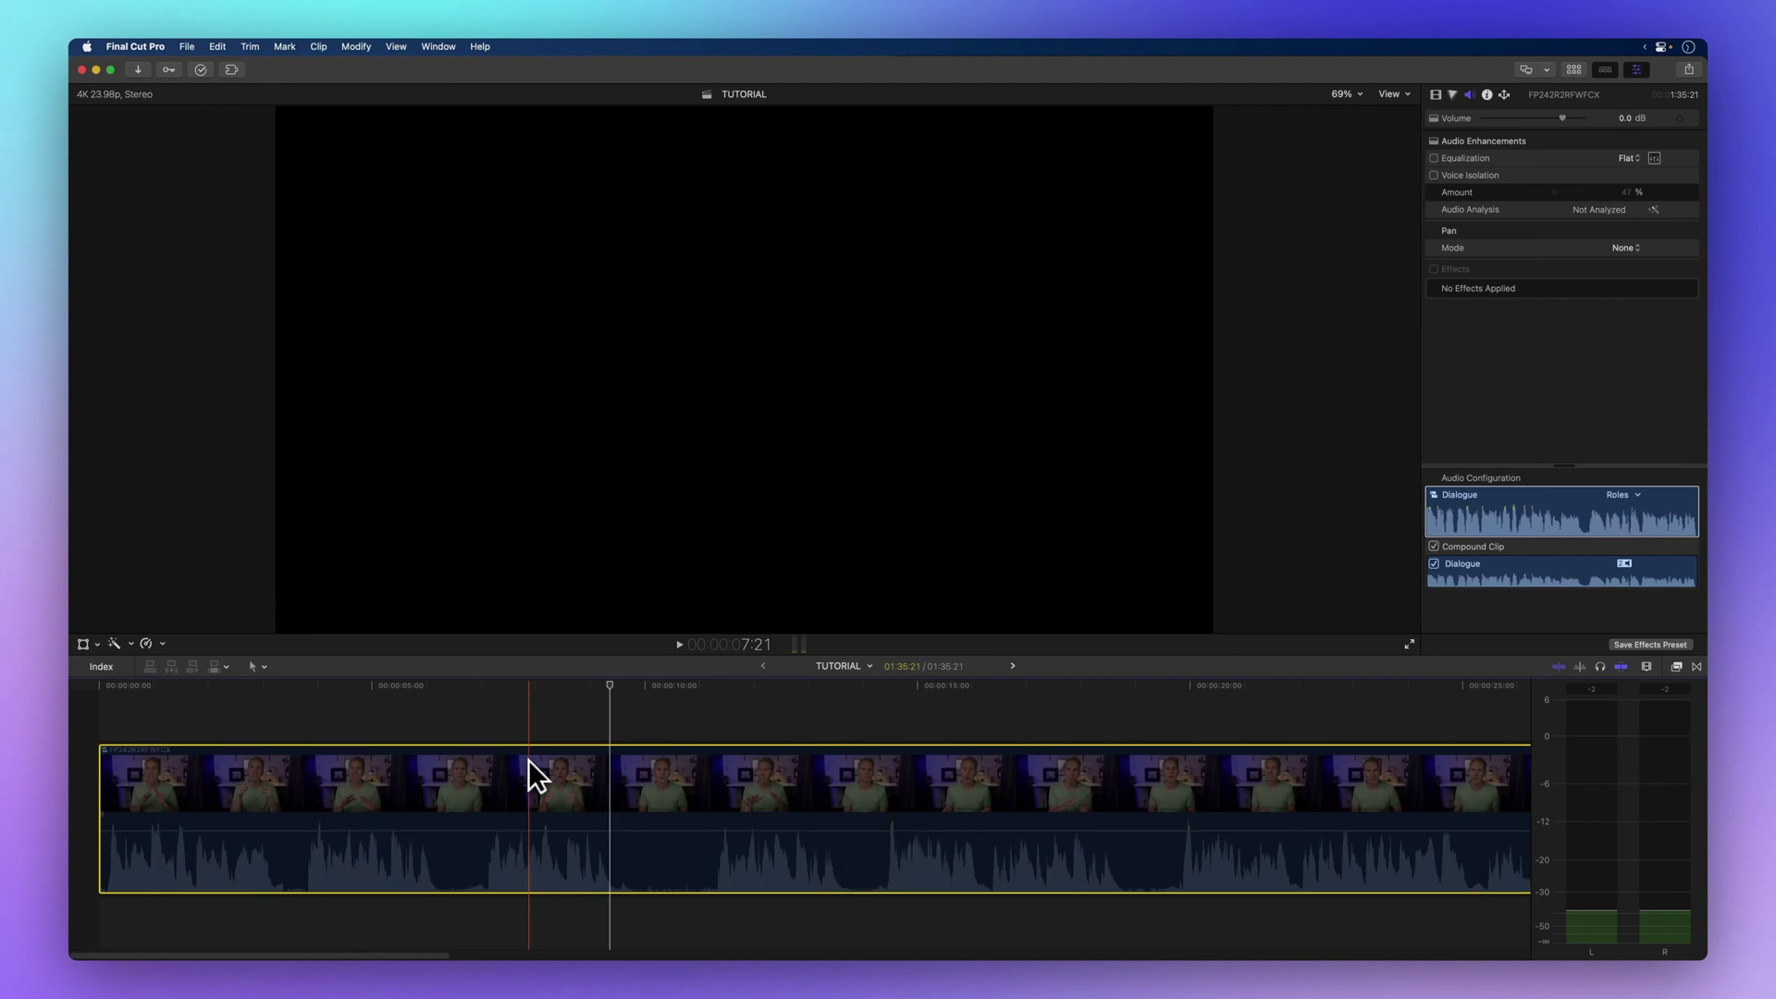
pyautogui.press('v')
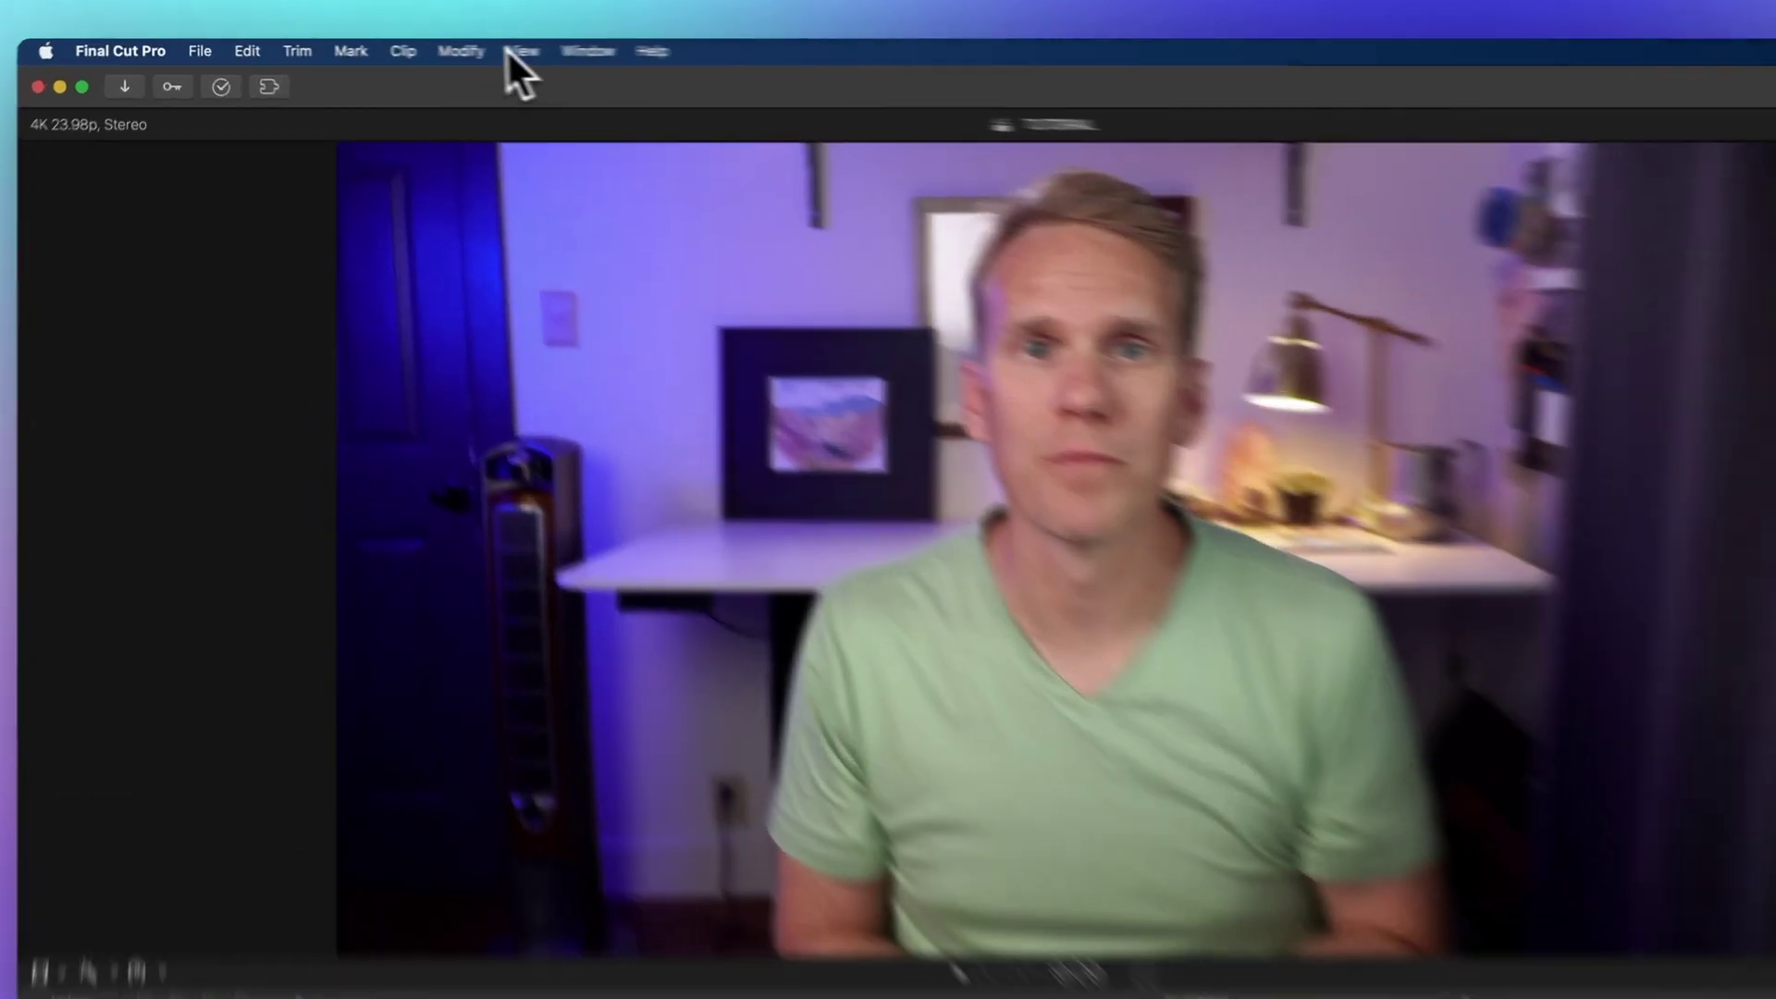
pyautogui.click(361, 44)
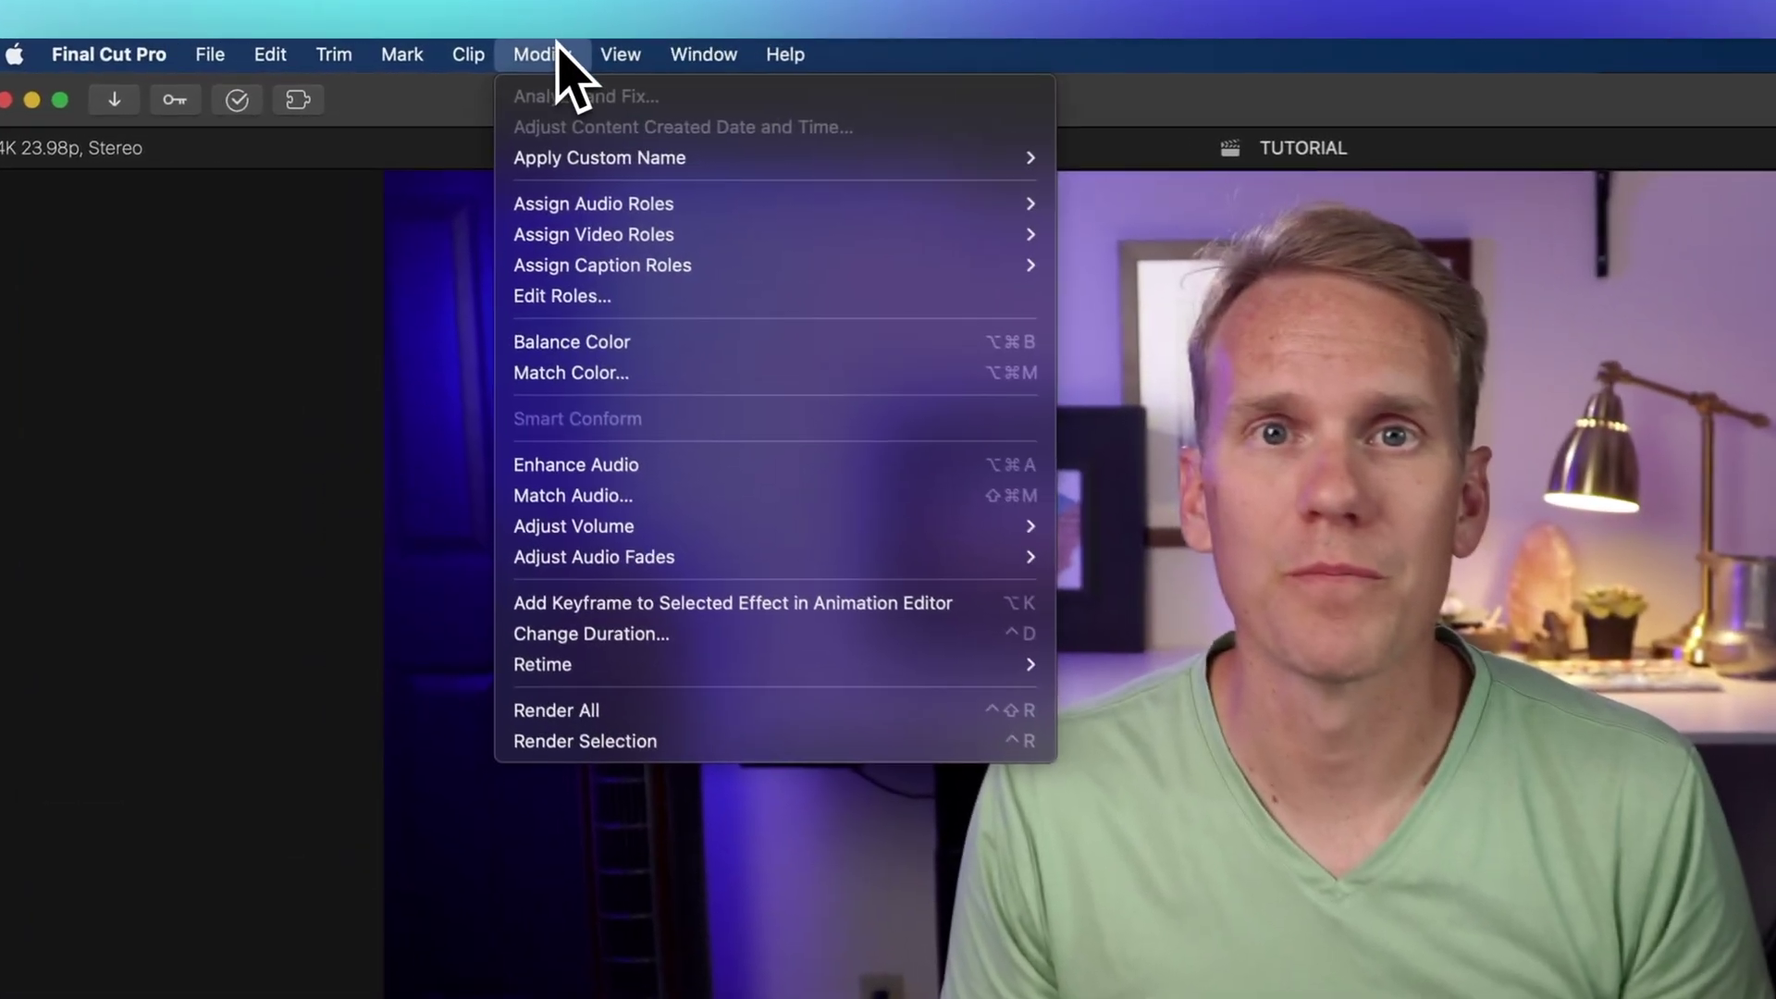
pyautogui.moveTo(652, 523)
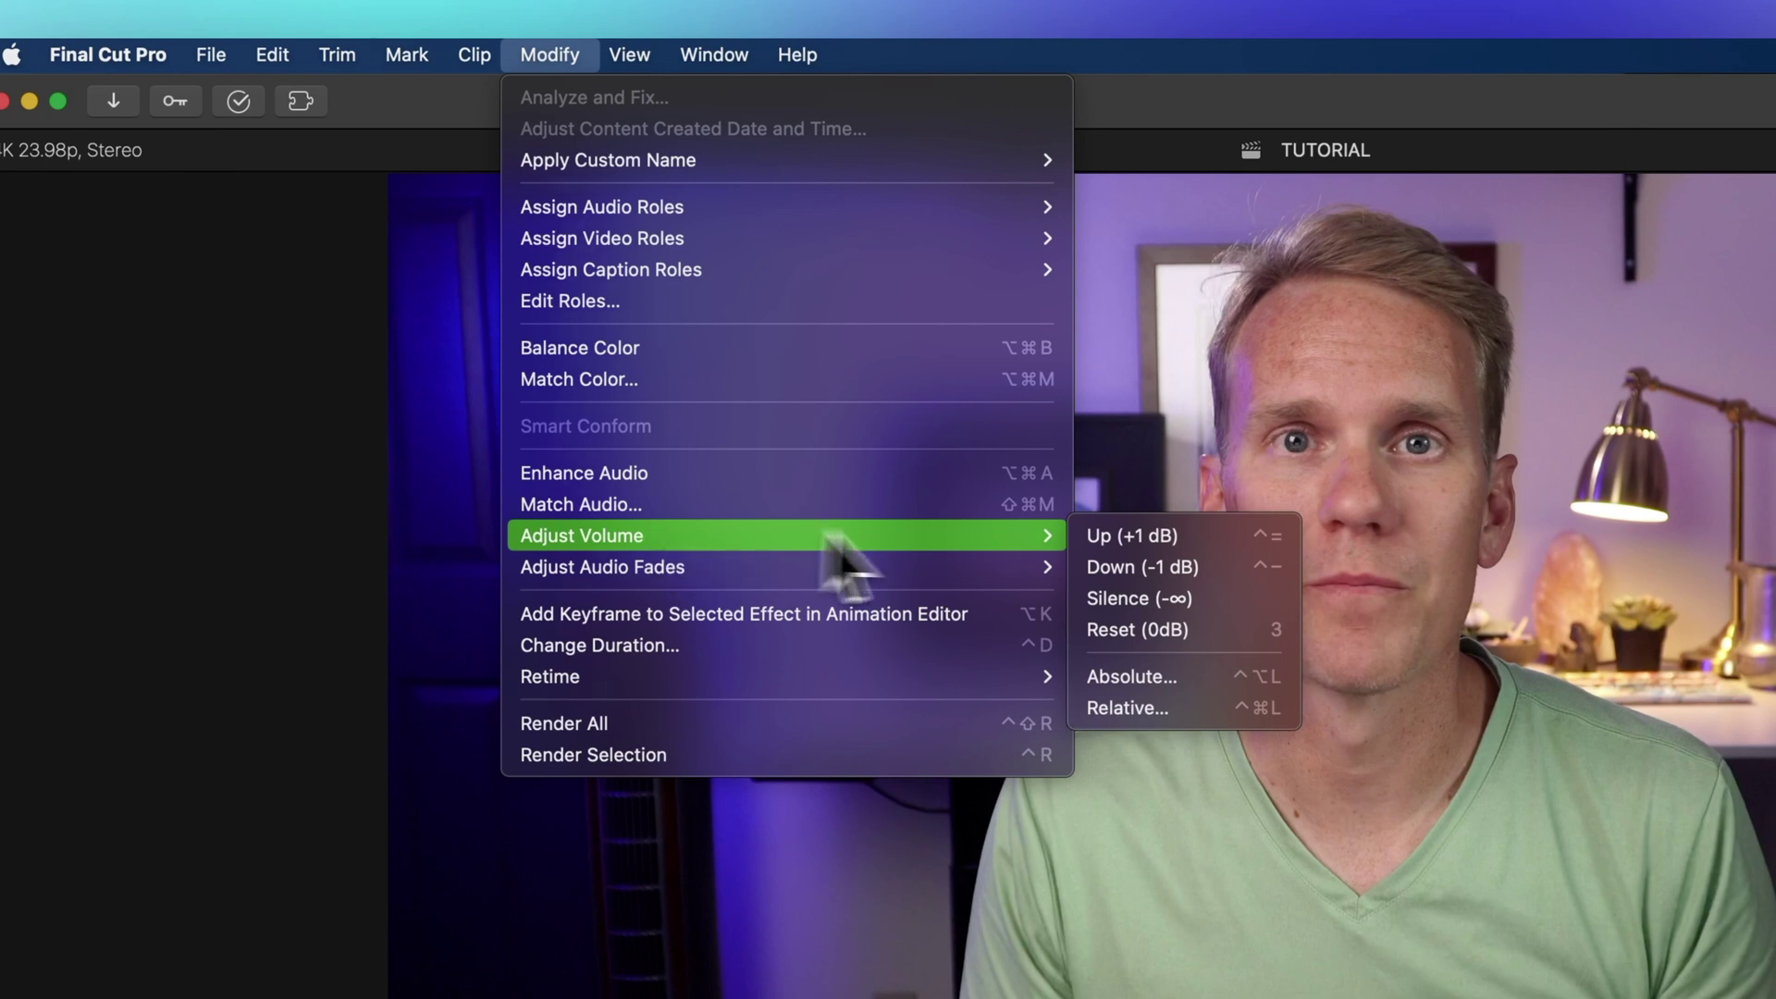
pyautogui.click(1140, 597)
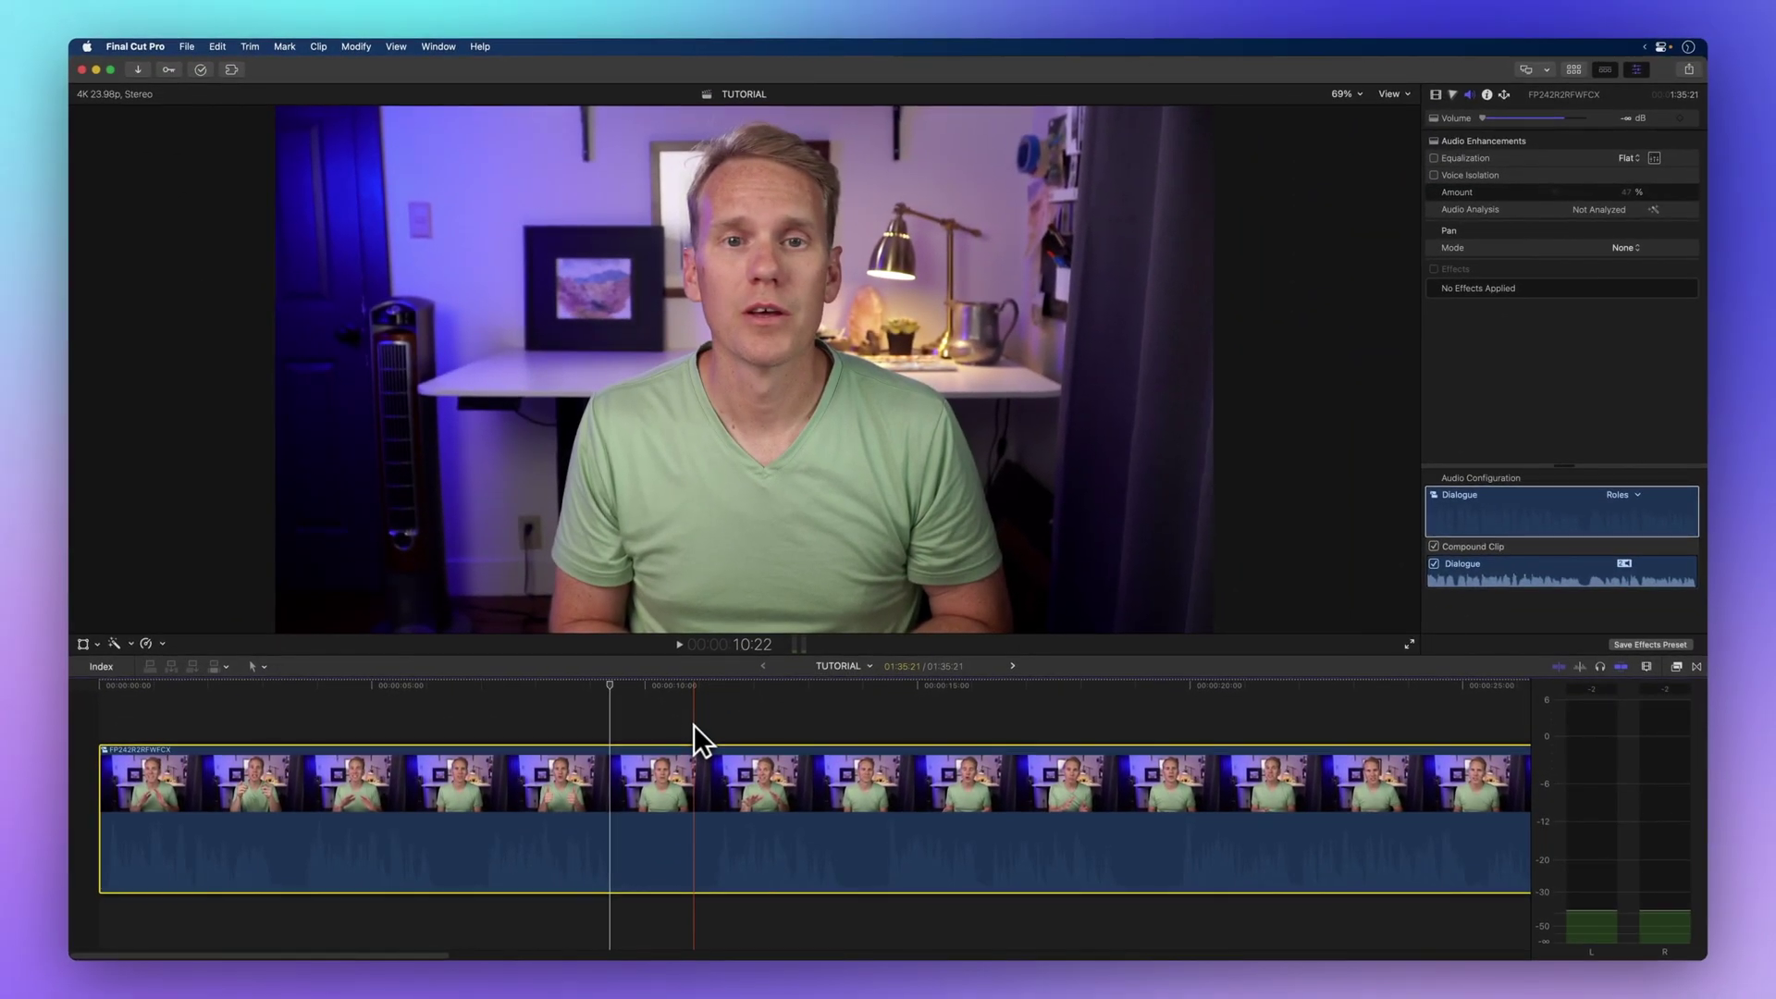
pyautogui.click(694, 724)
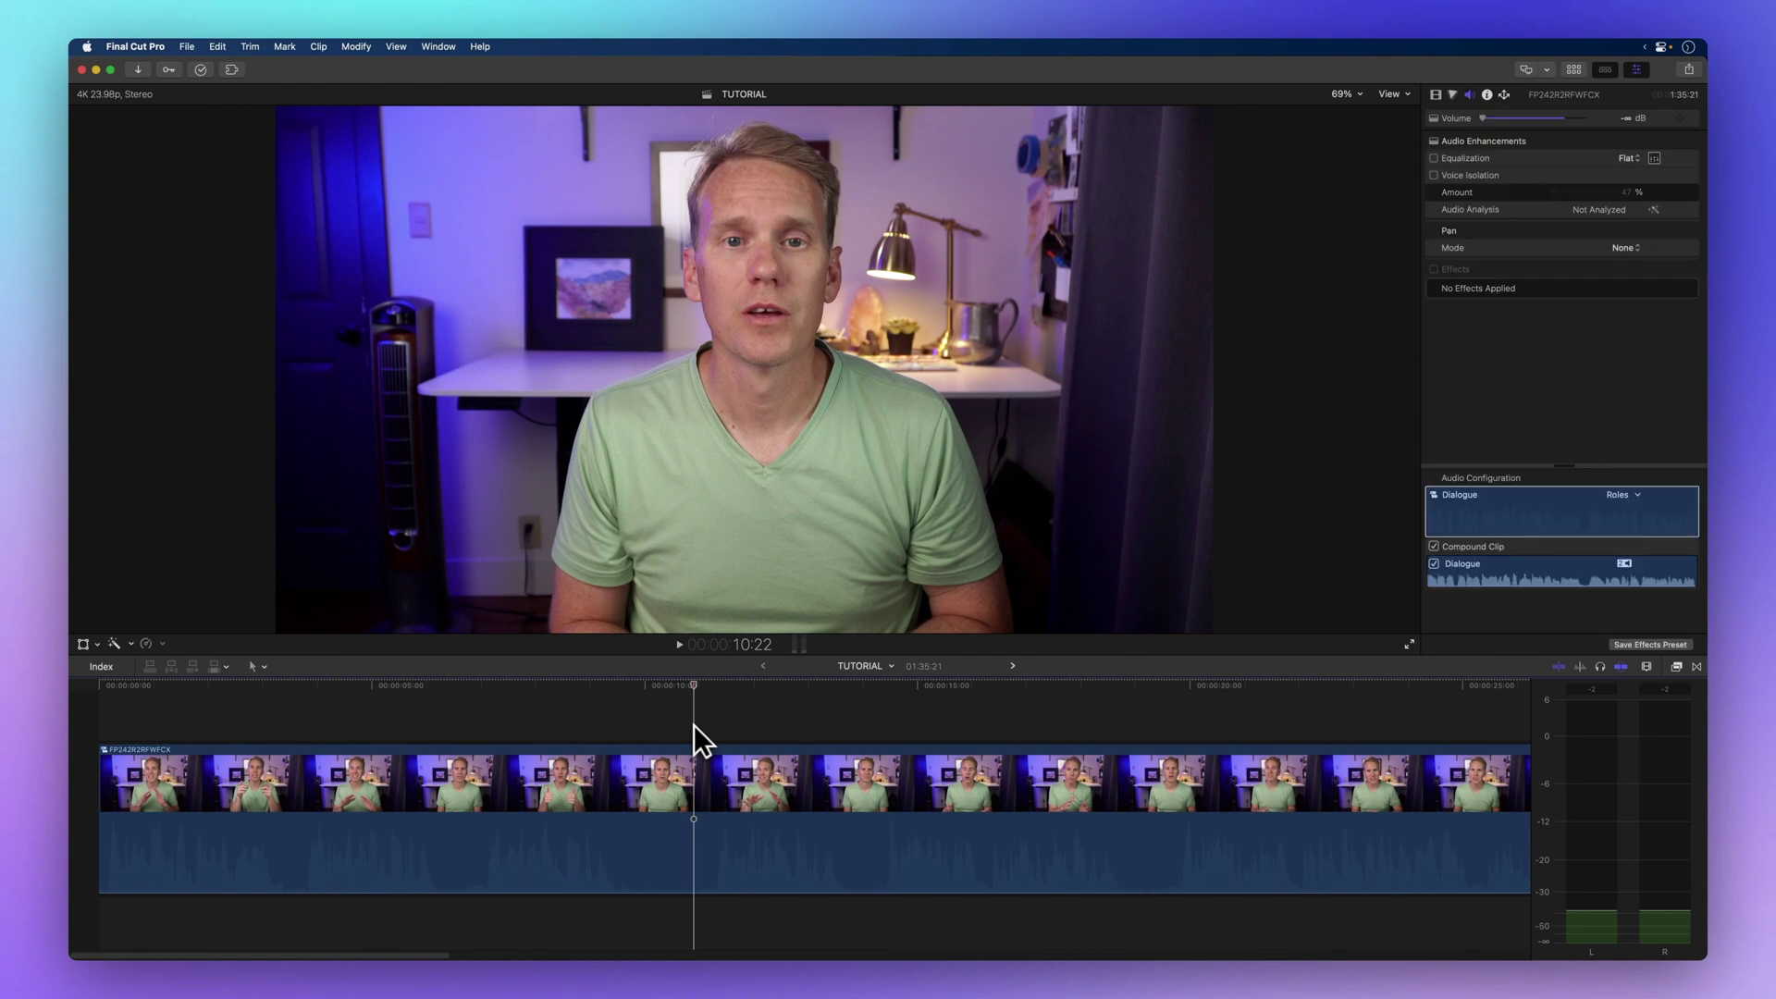
pyautogui.press('super+z')
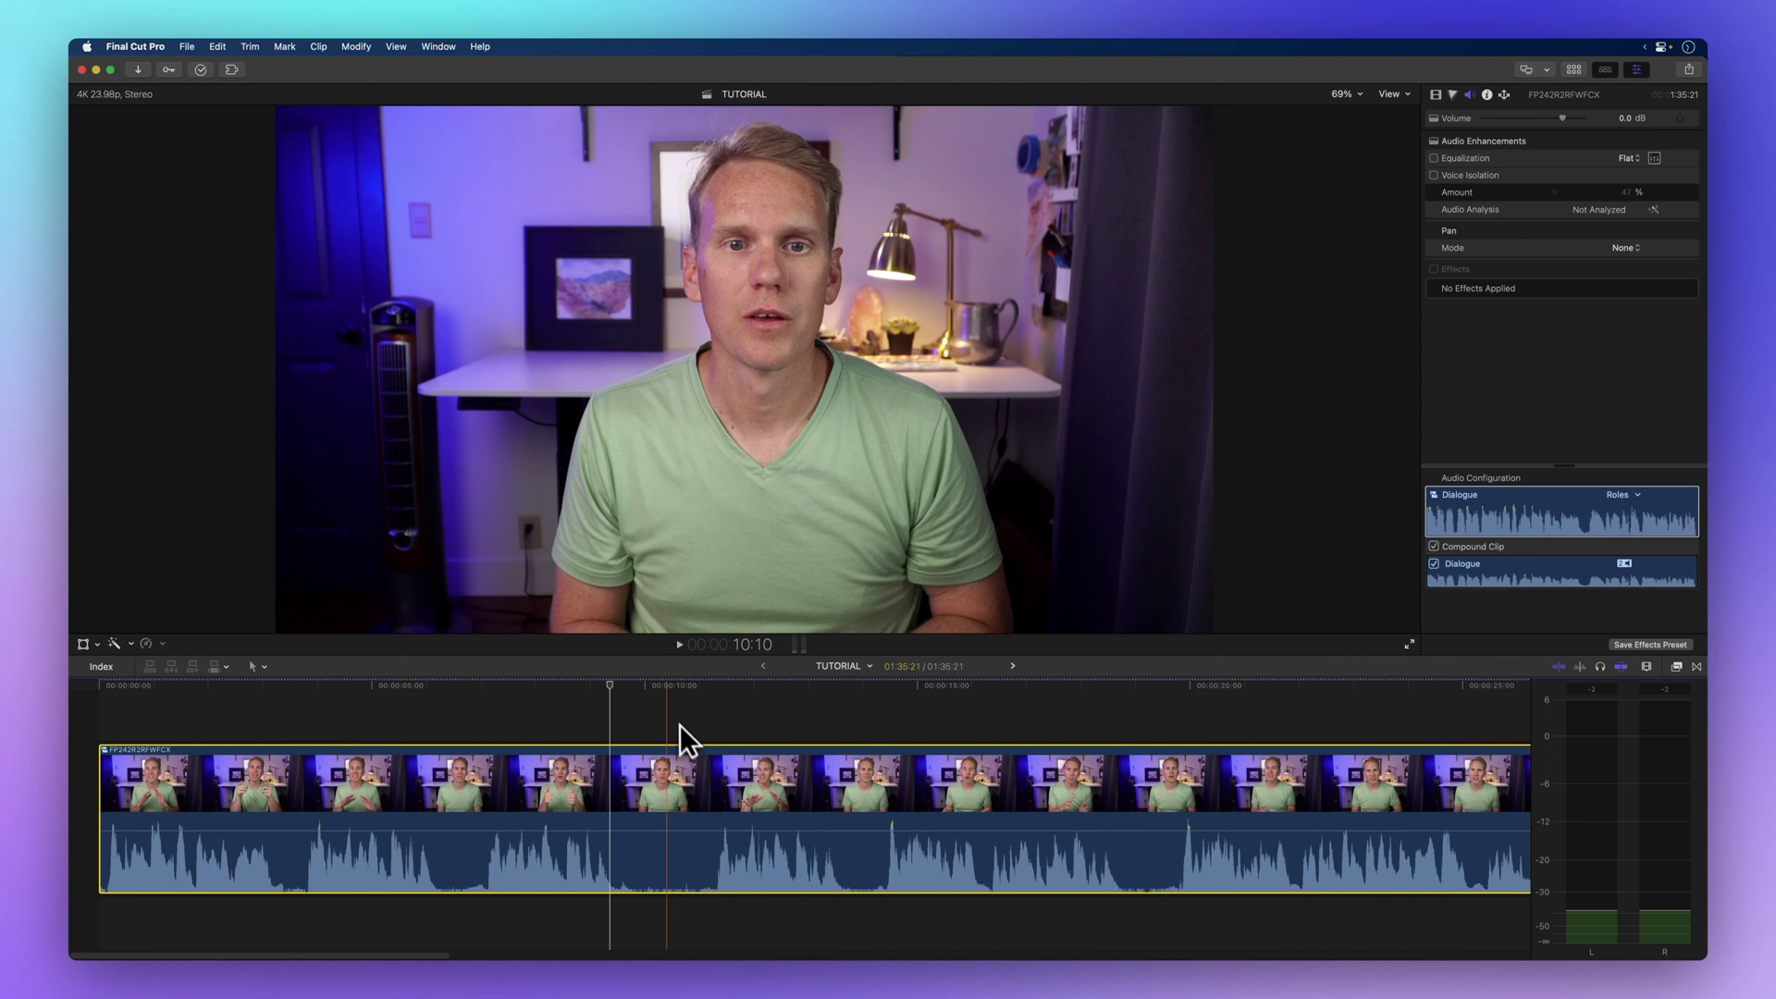
pyautogui.click(538, 685)
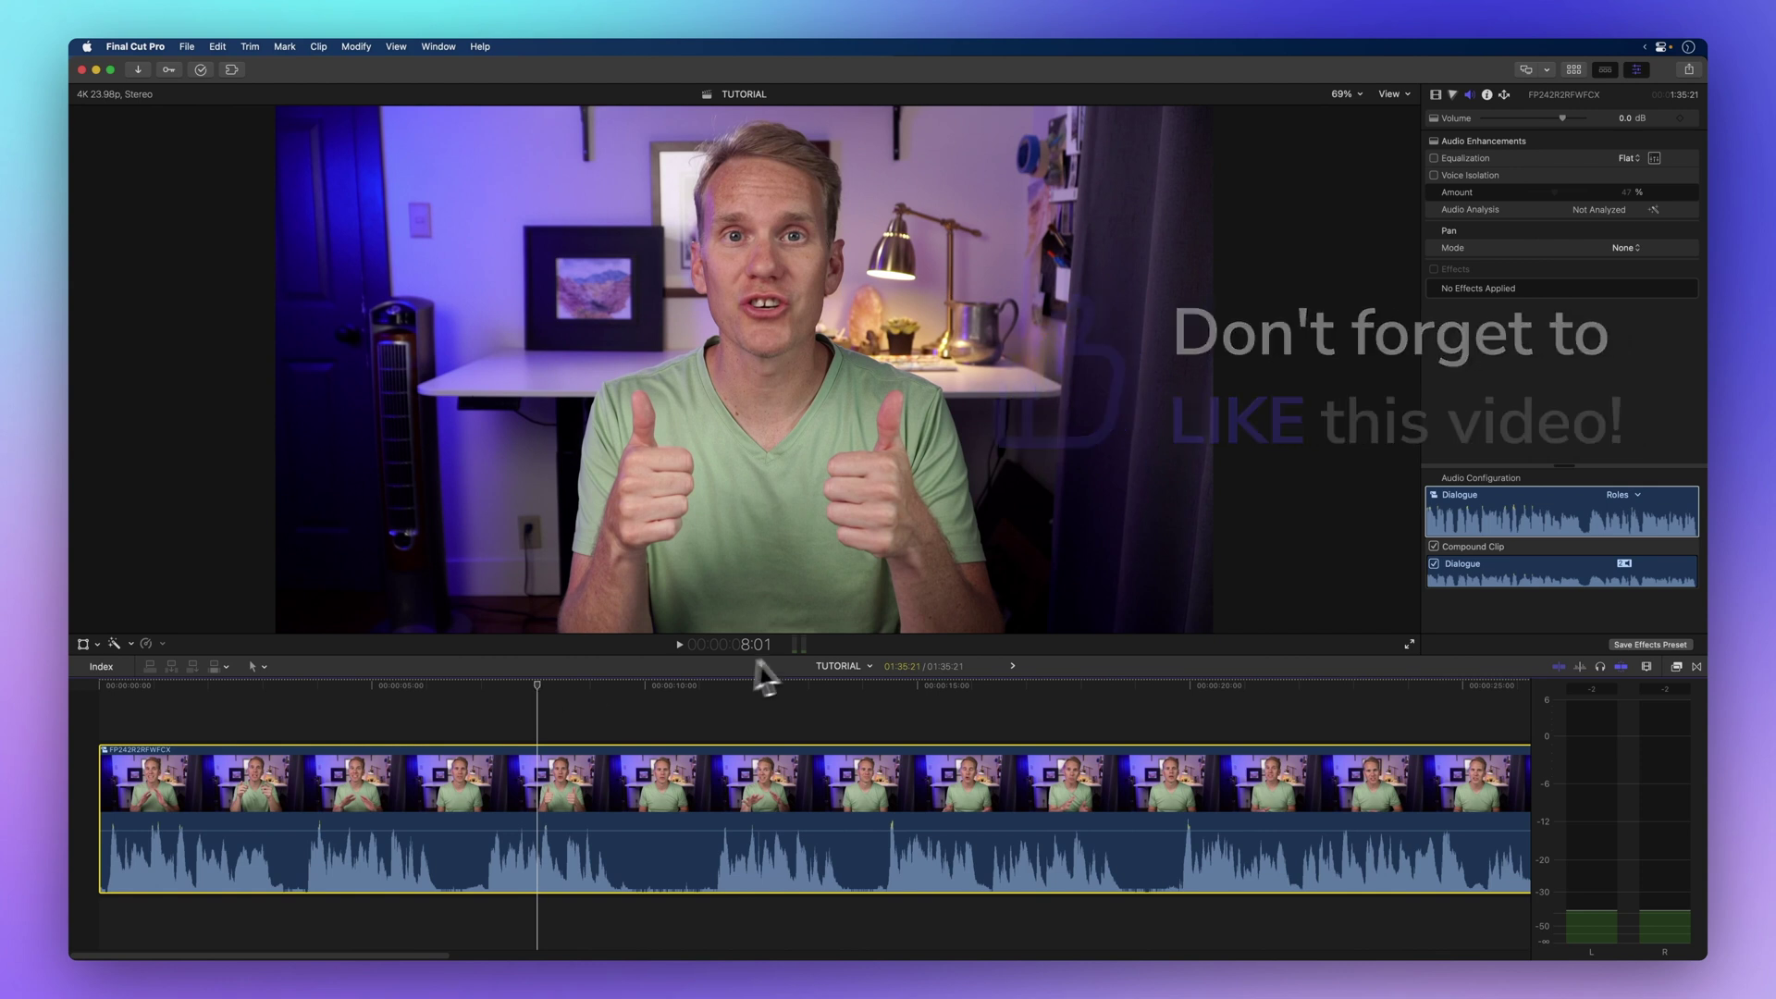
pyautogui.press('space')
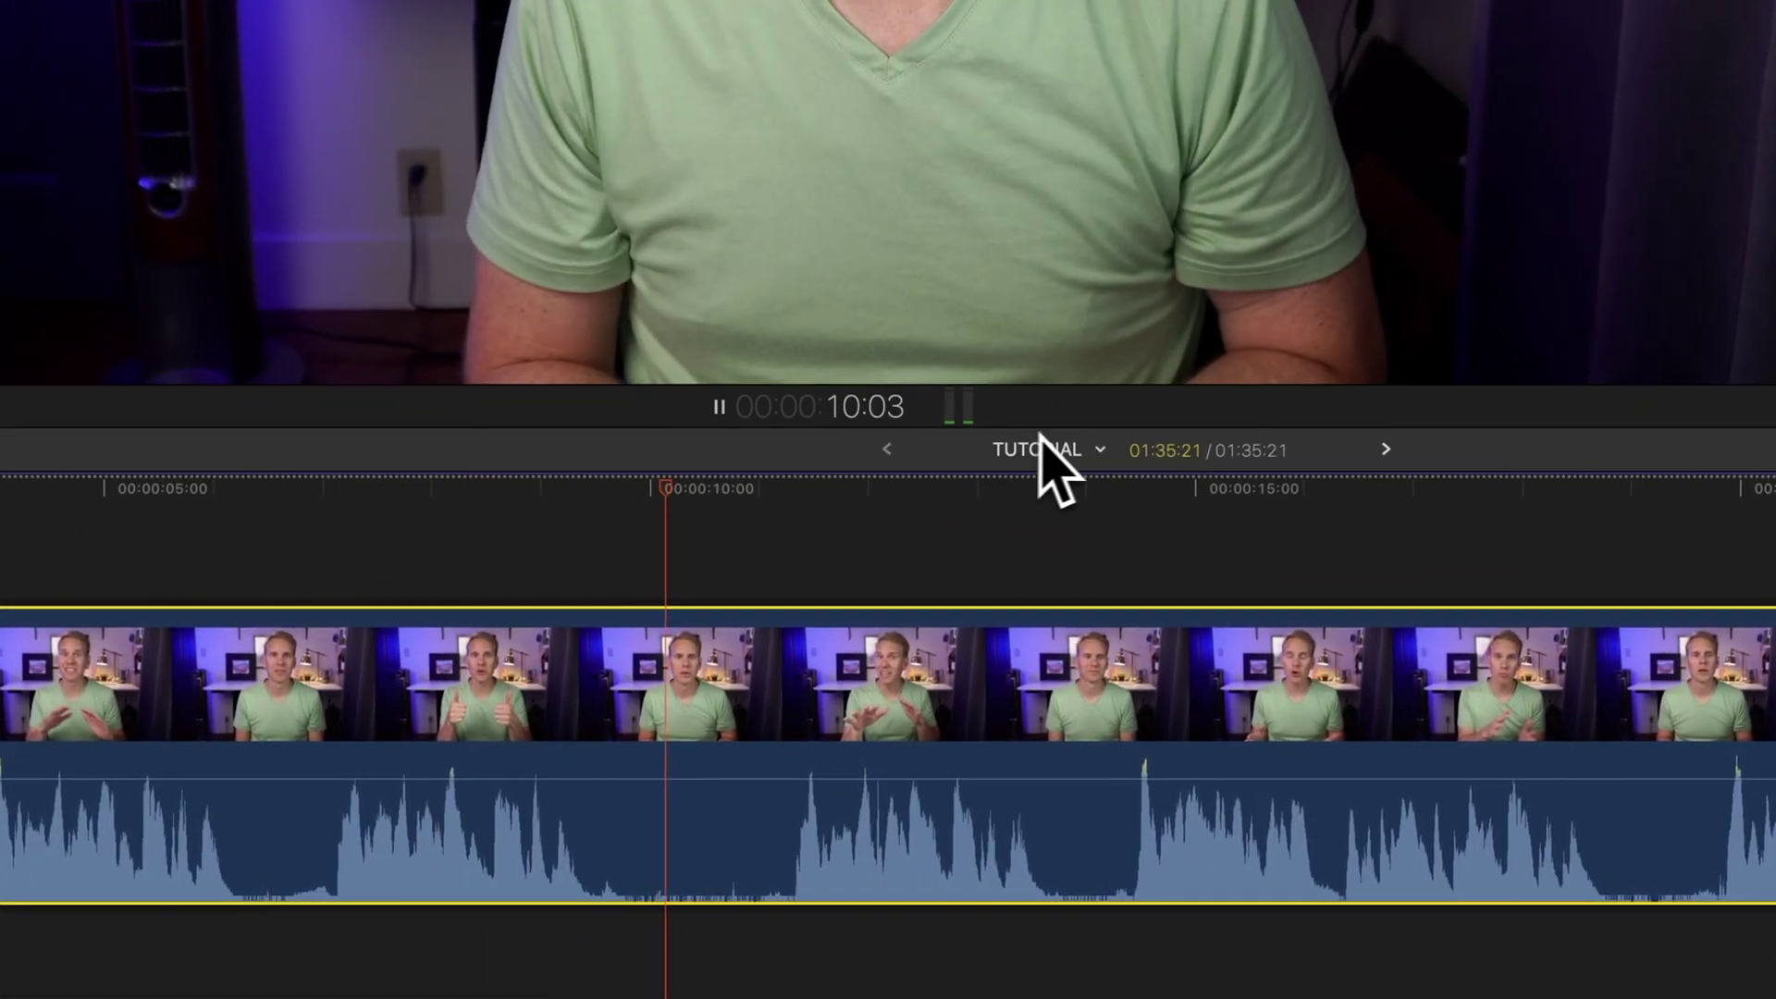
pyautogui.press('space')
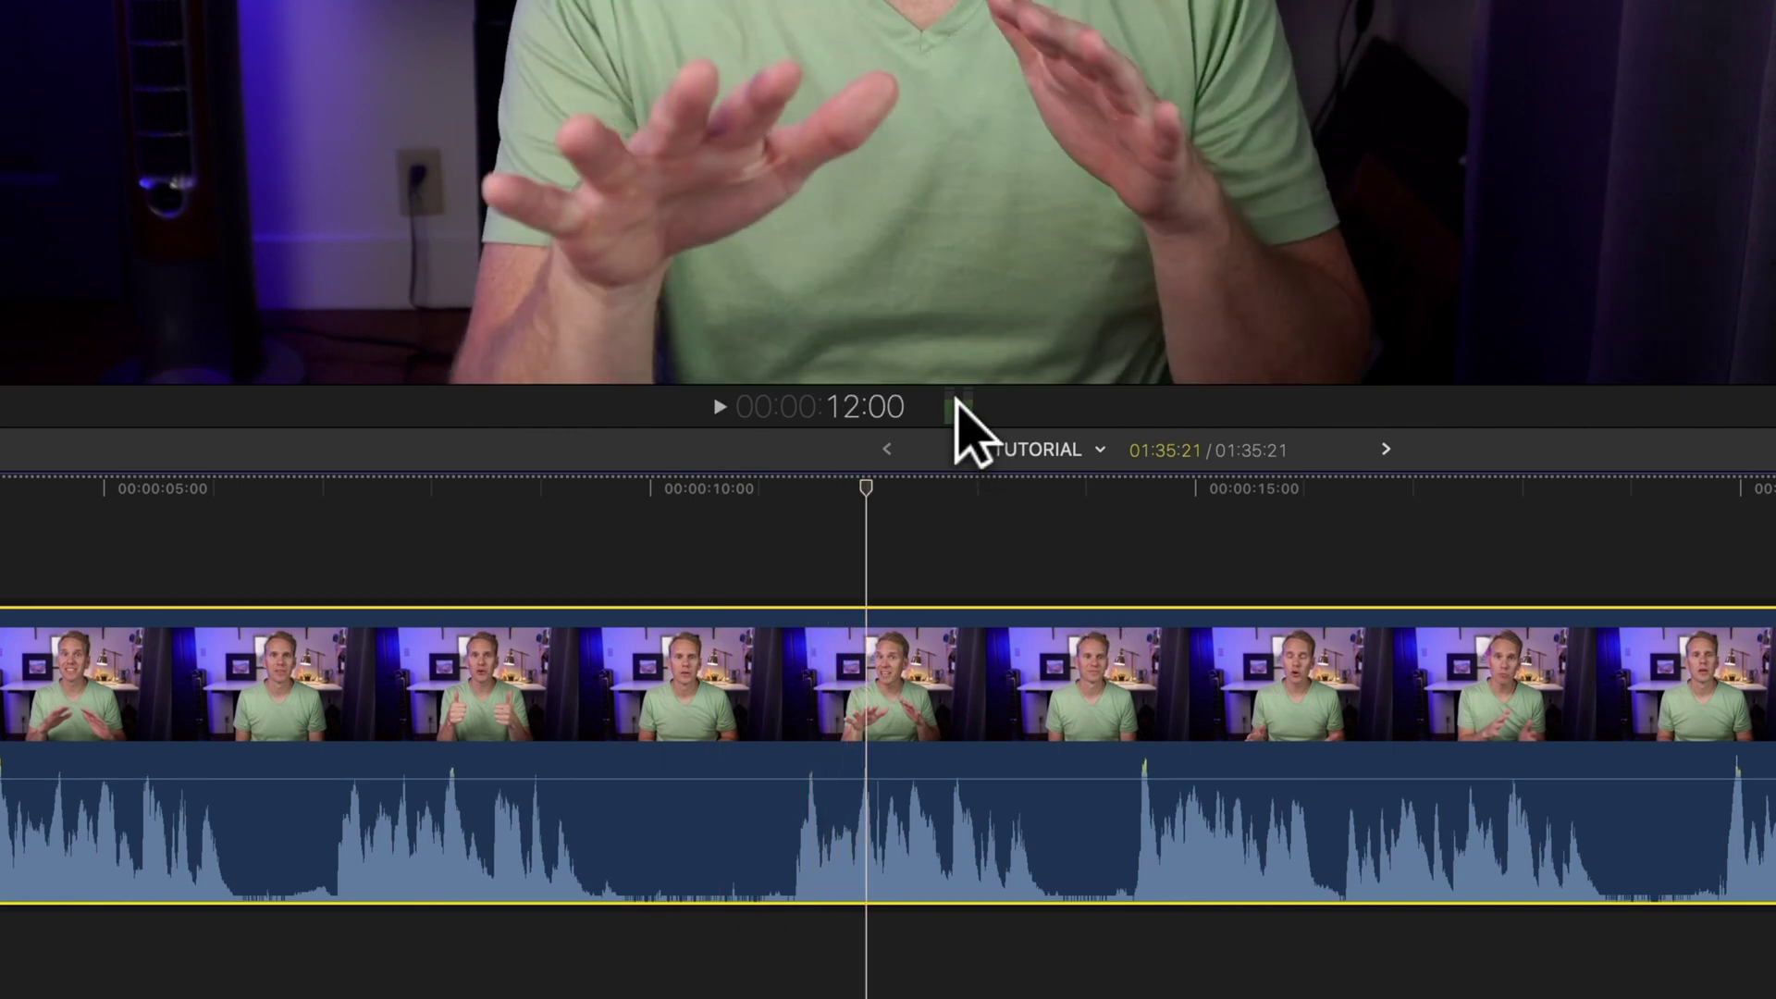
pyautogui.press('space')
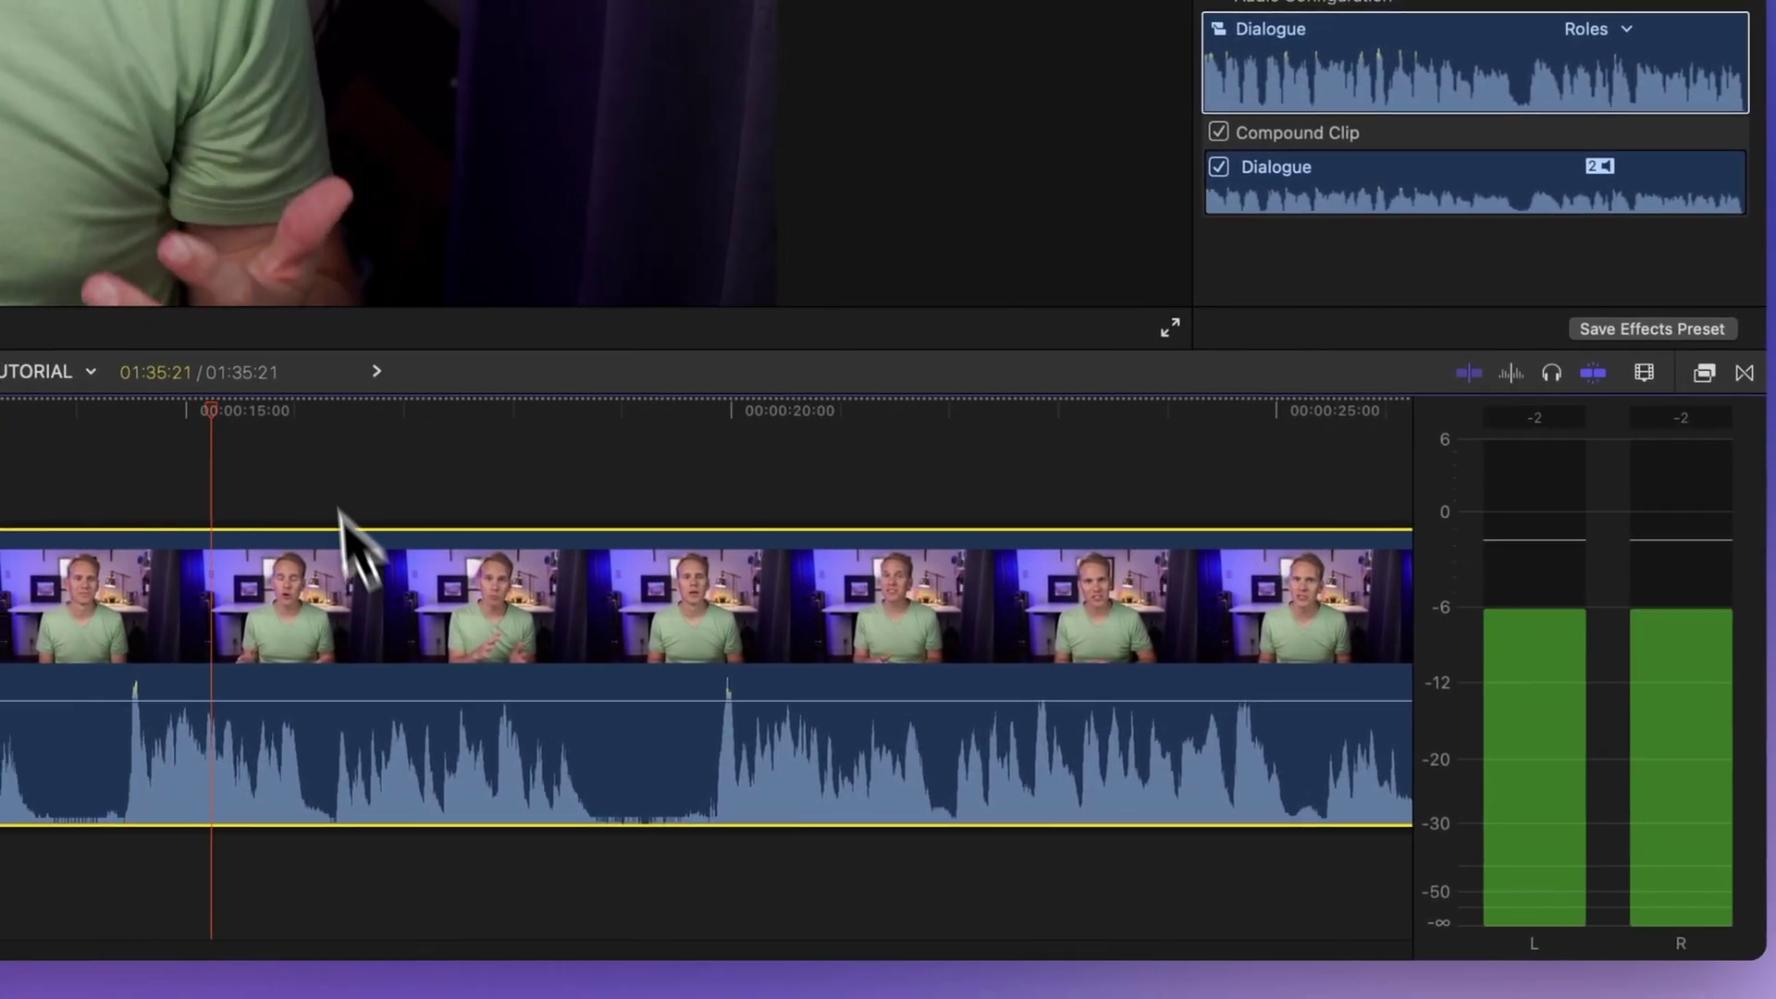
# Raise the clip's volume to about 2 dB and play it back around the 20-second mark.
pyautogui.moveTo(392, 701); pyautogui.dragTo(392, 694)
pyautogui.press('space')
pyautogui.click(115, 483)
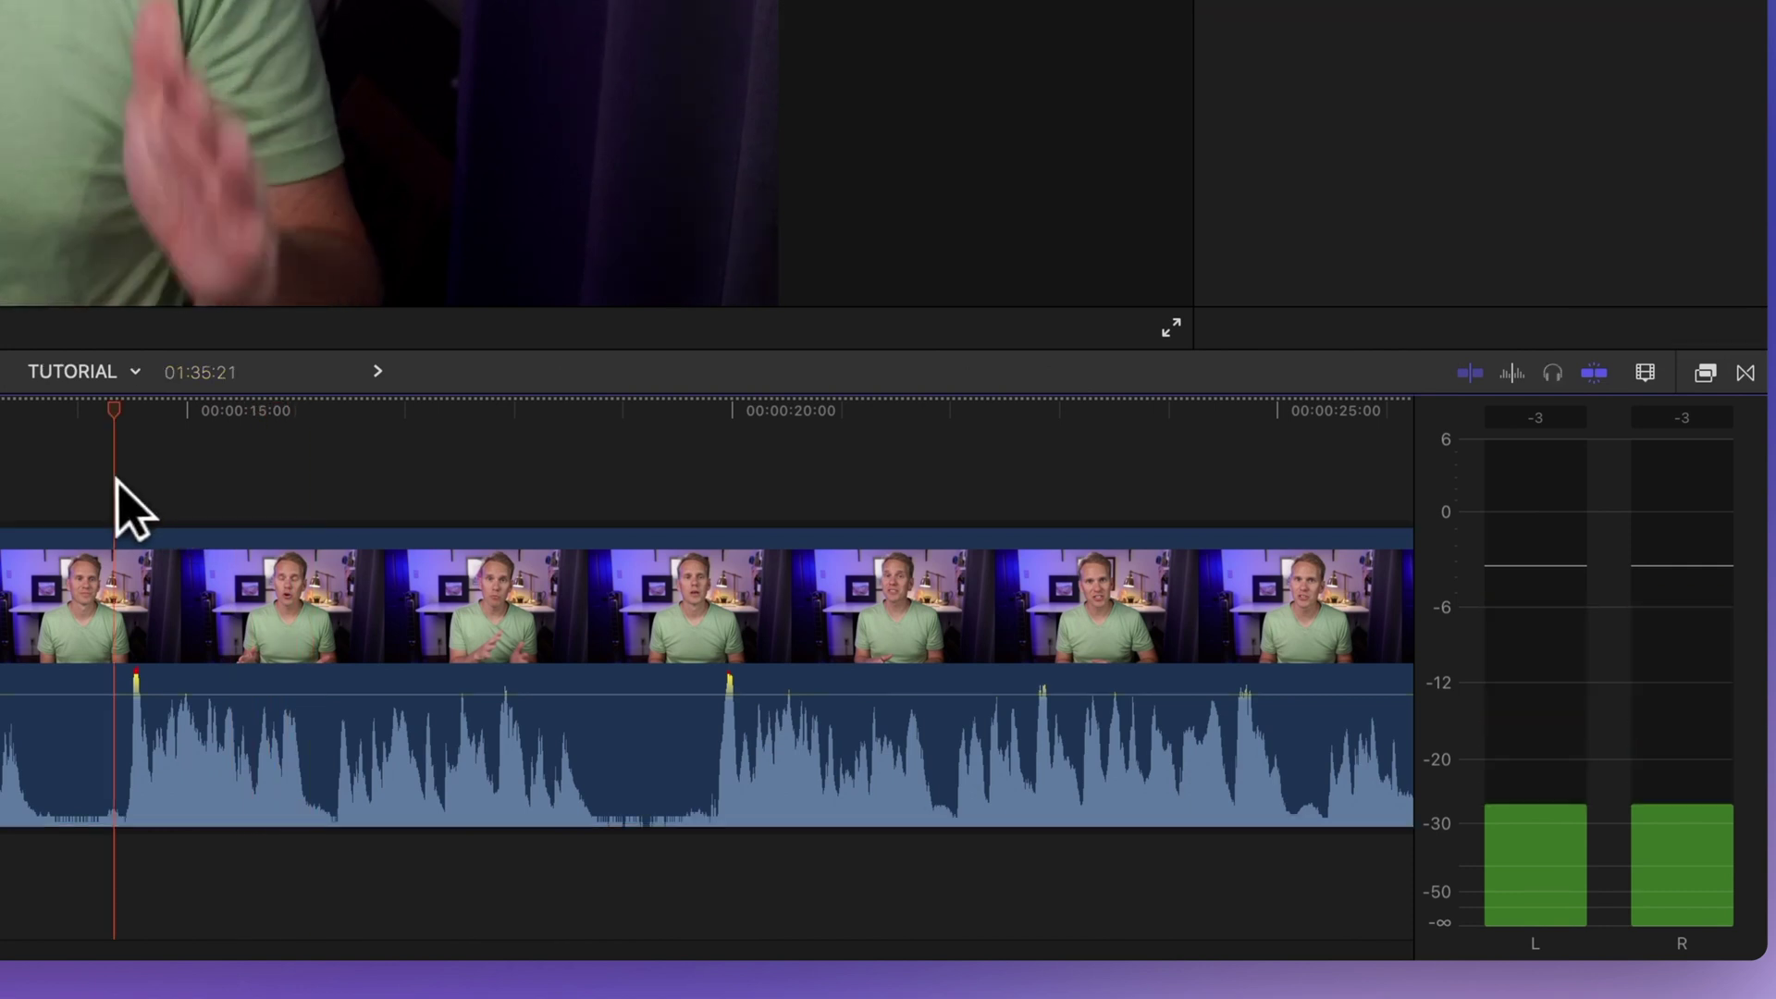
pyautogui.click(718, 480)
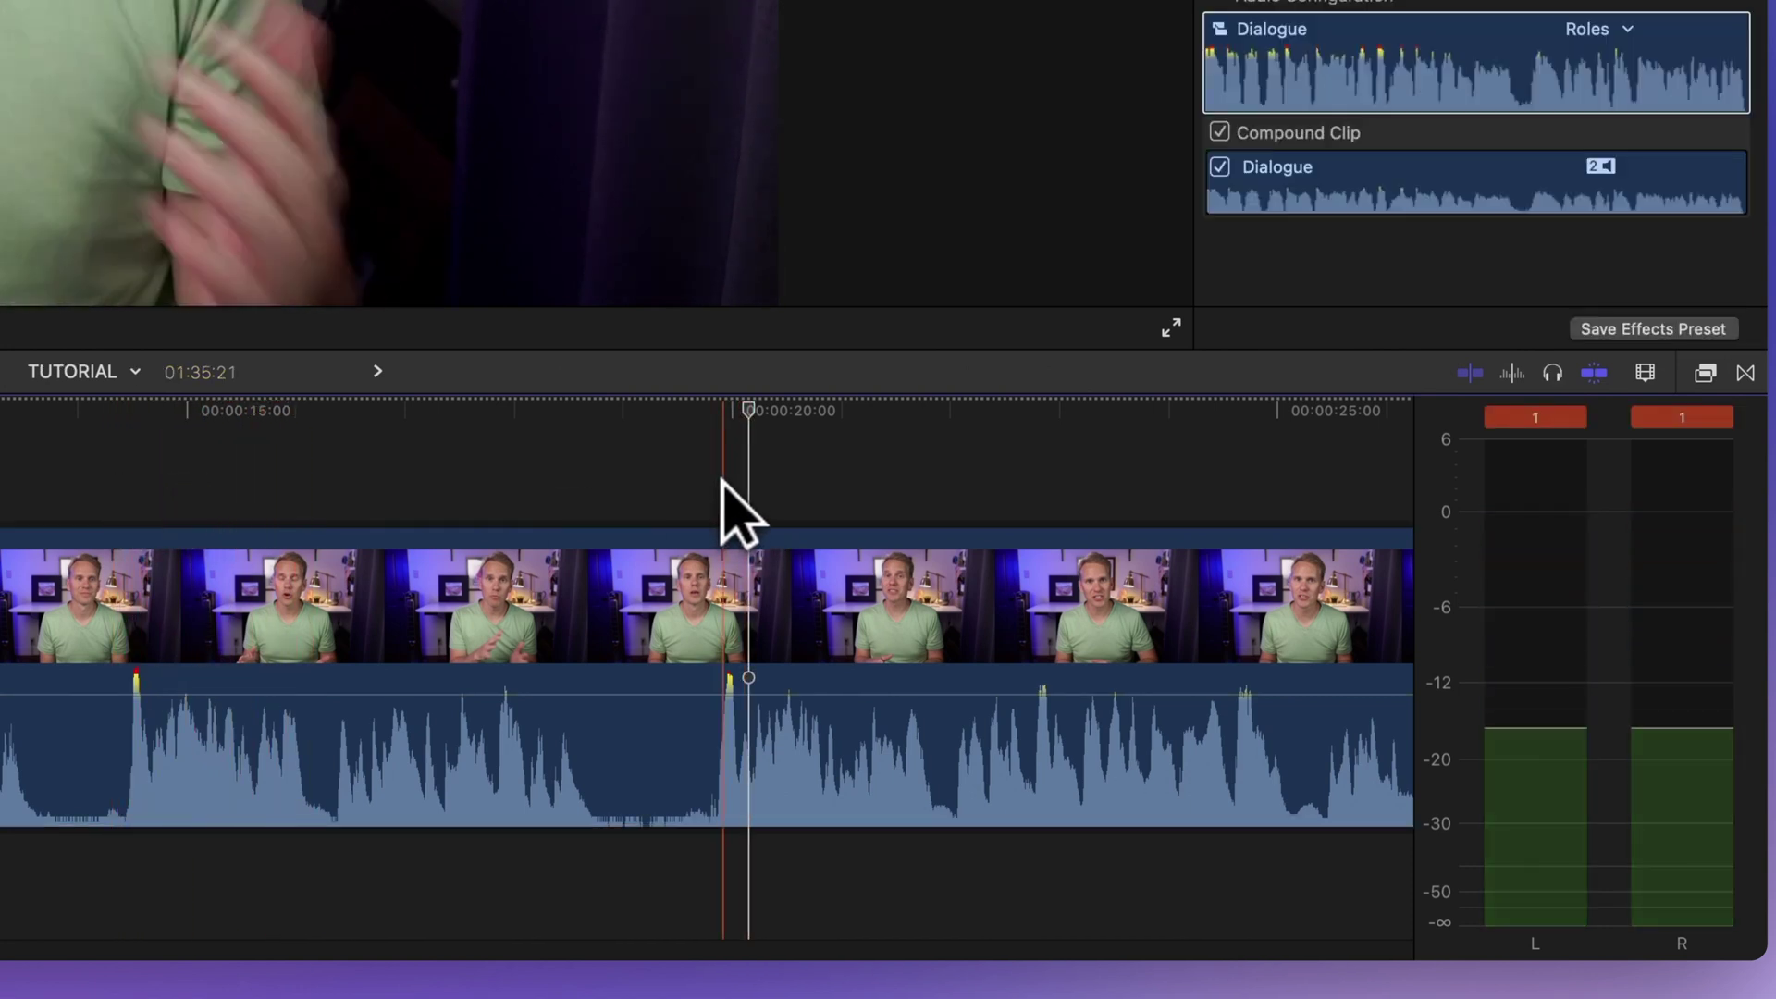
# Lower the clip's volume to -4.0 dB, then one more decibel.
pyautogui.moveTo(753, 694); pyautogui.dragTo(762, 715)
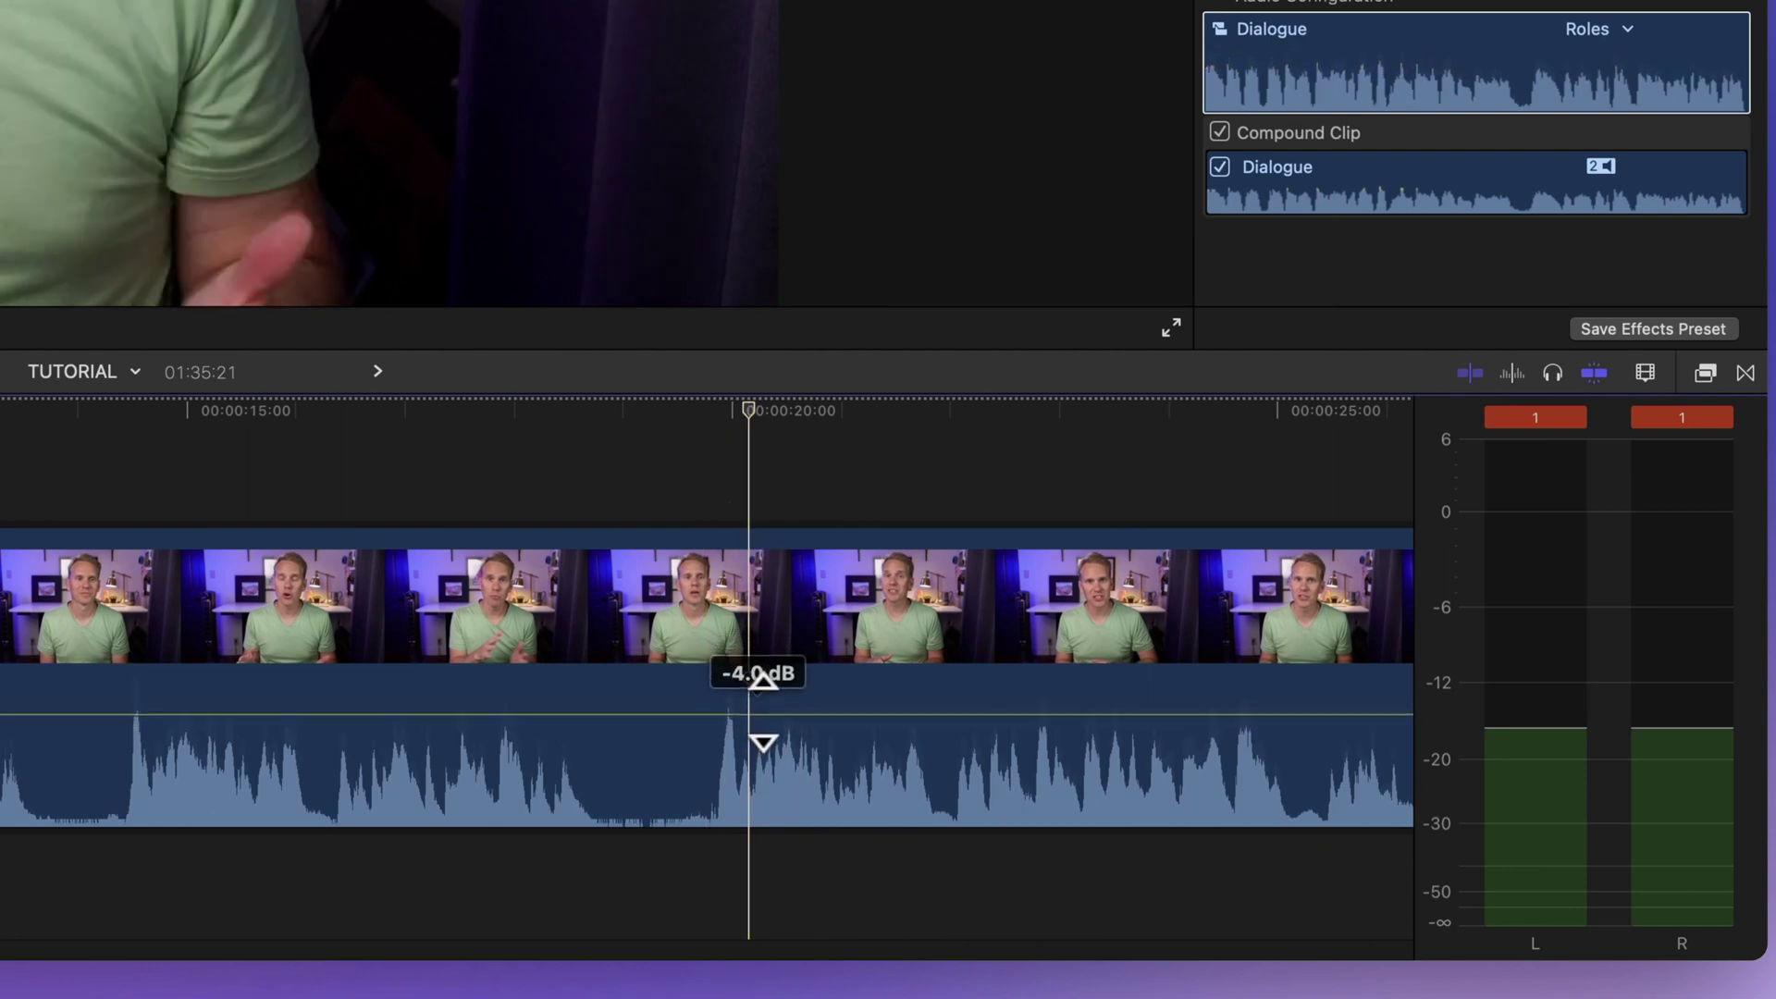
pyautogui.click(756, 610)
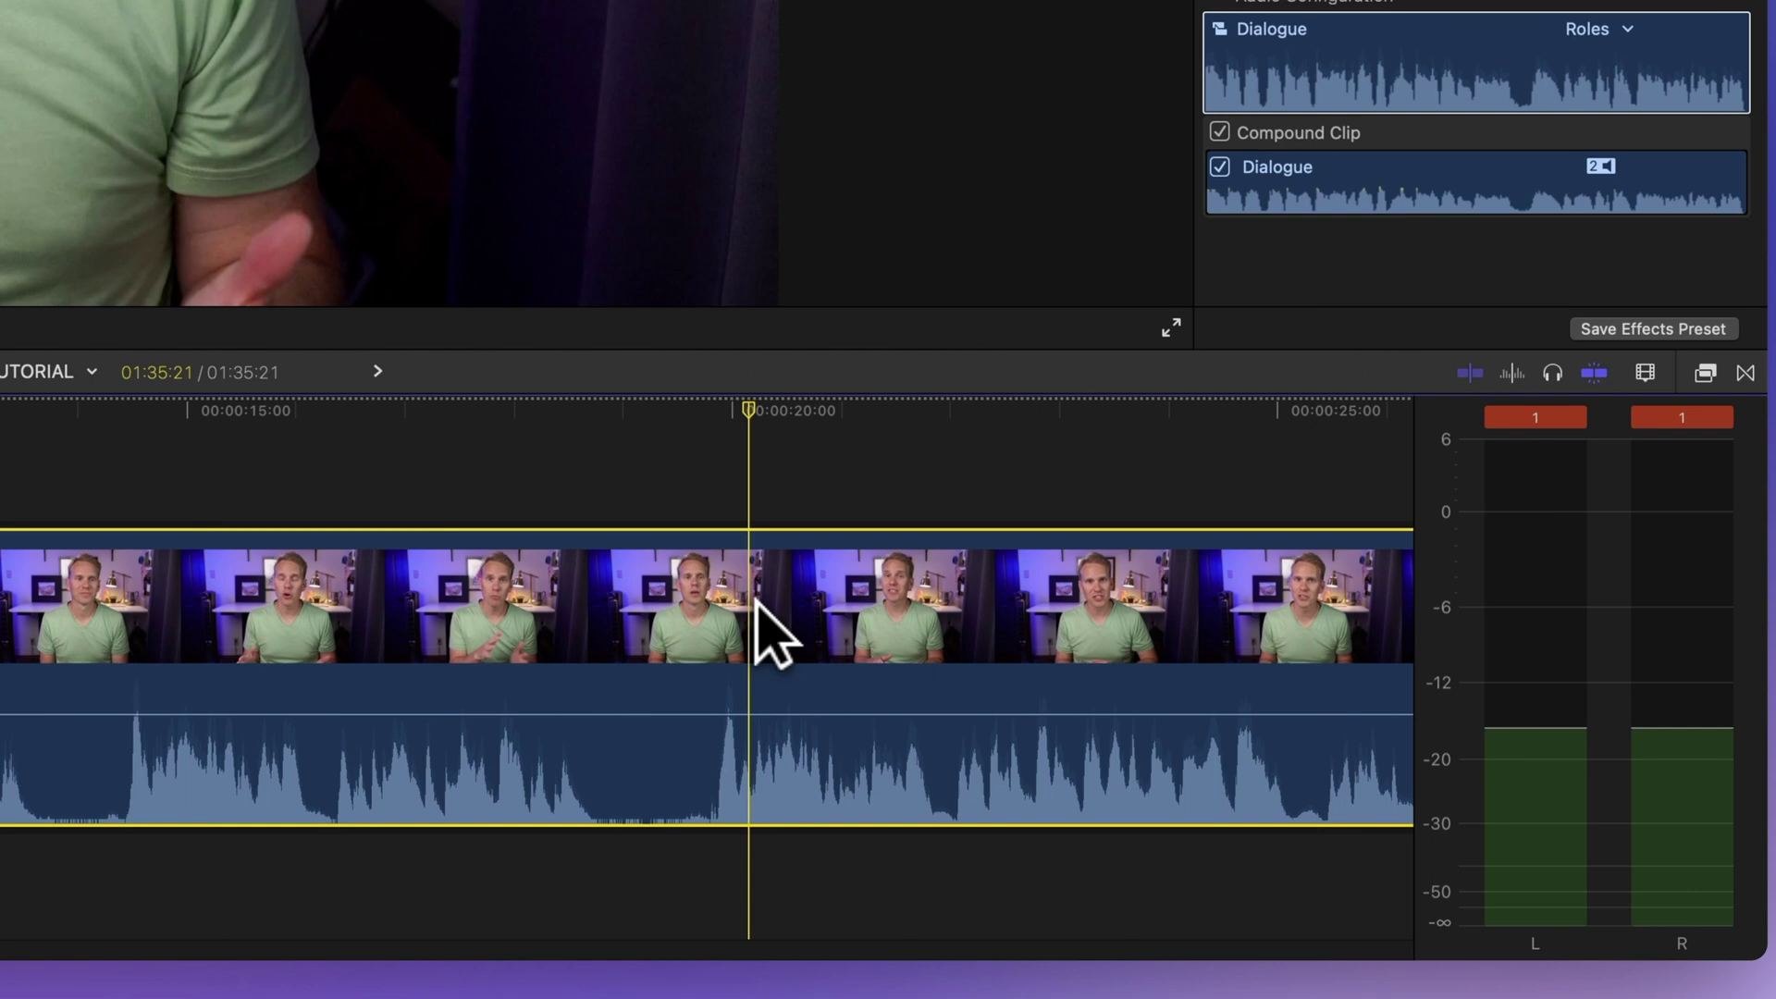
pyautogui.hotkey('ctrl', '-')
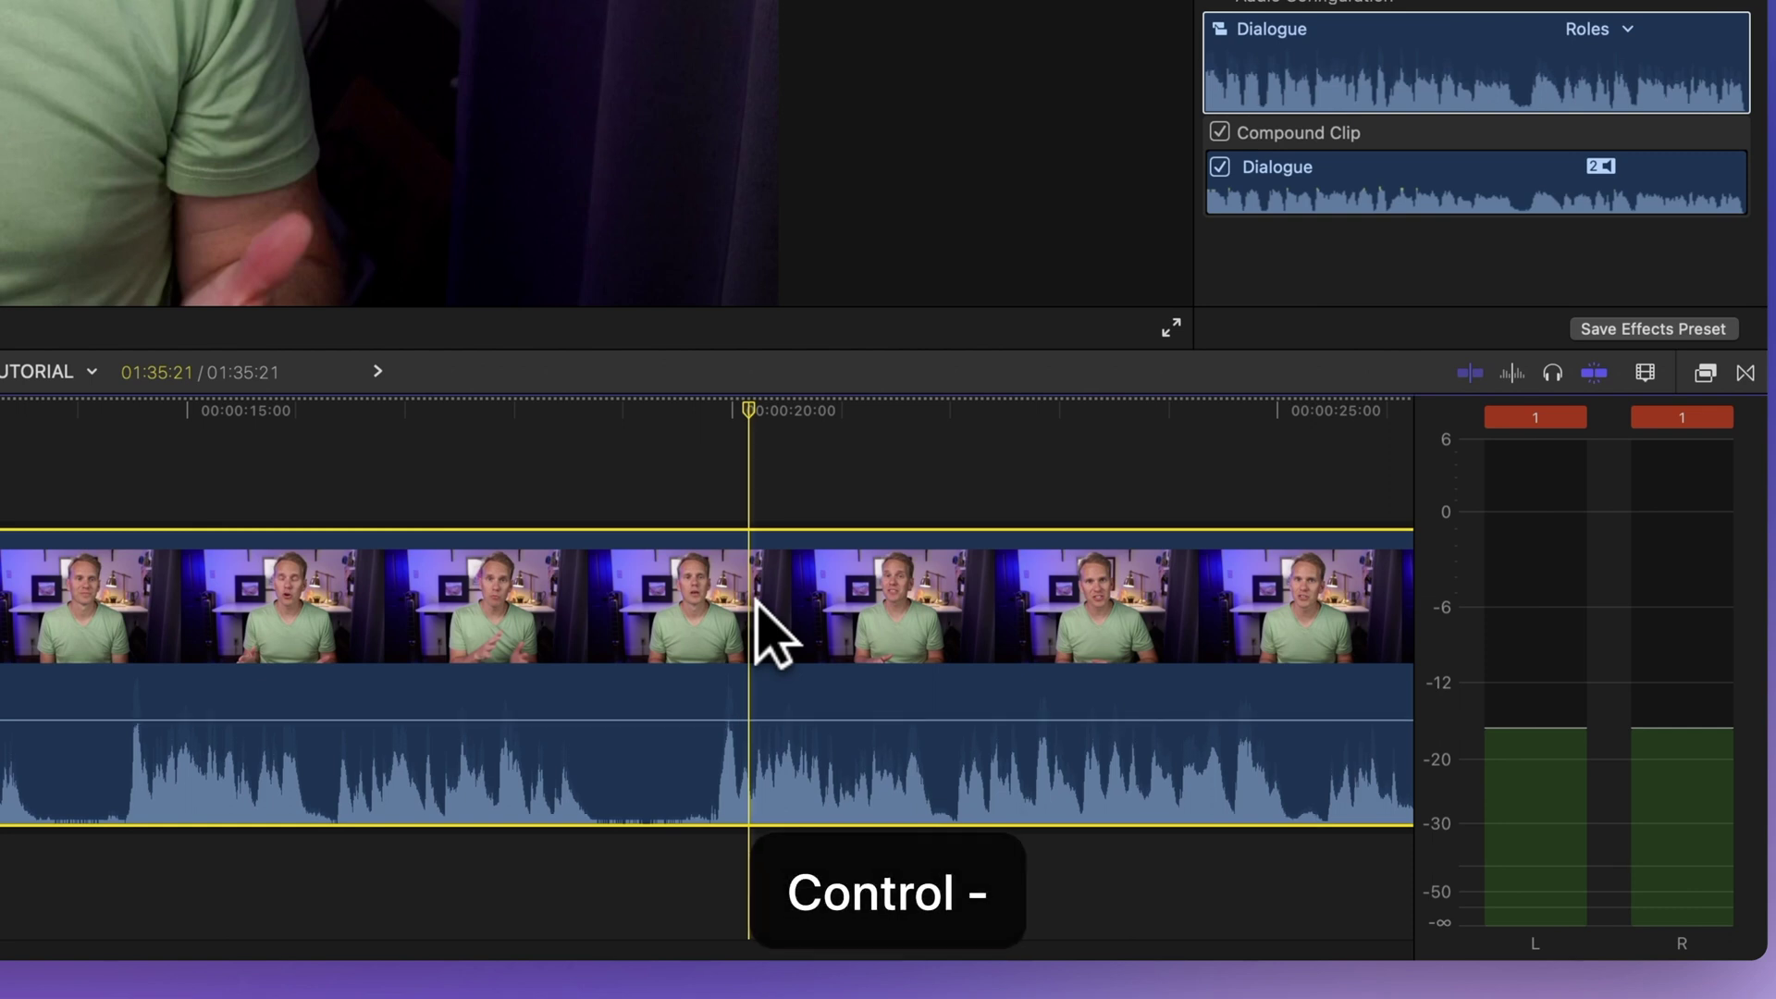
pyautogui.hscroll(5, 776, 638)
pyautogui.hscroll(5, 776, 639)
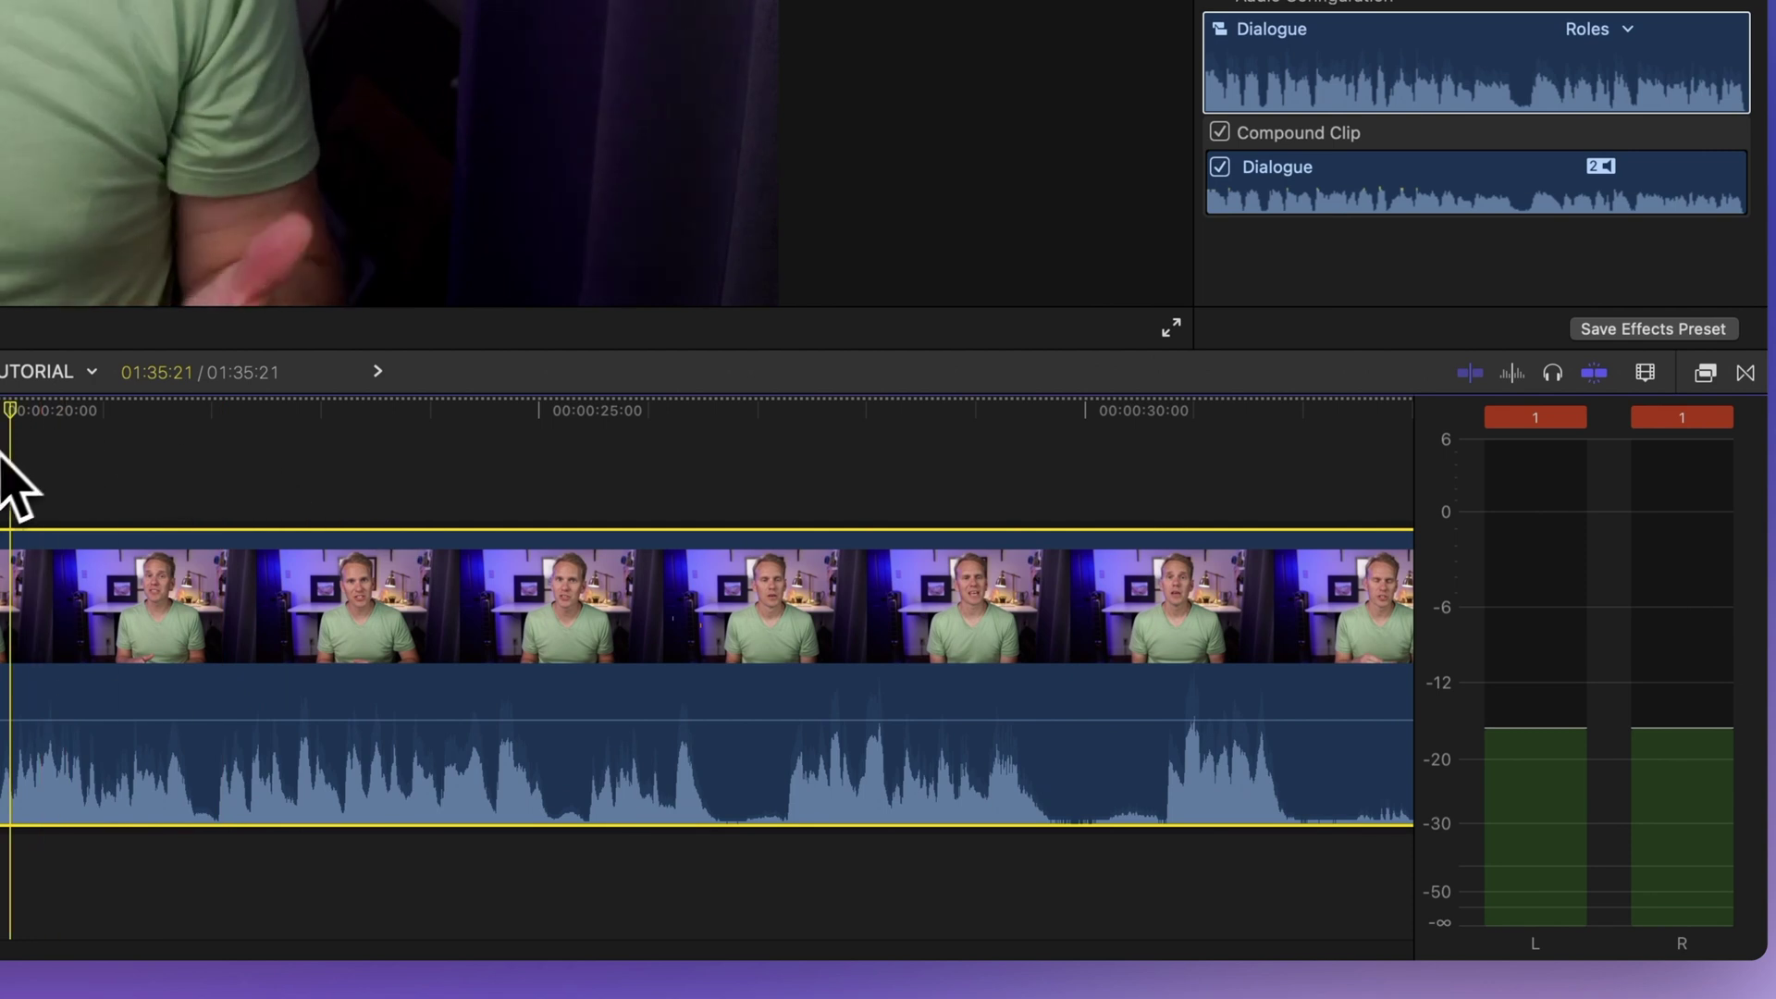
# Clear the meters' red peak indicators and play back to check the new levels.
pyautogui.click(1561, 416)
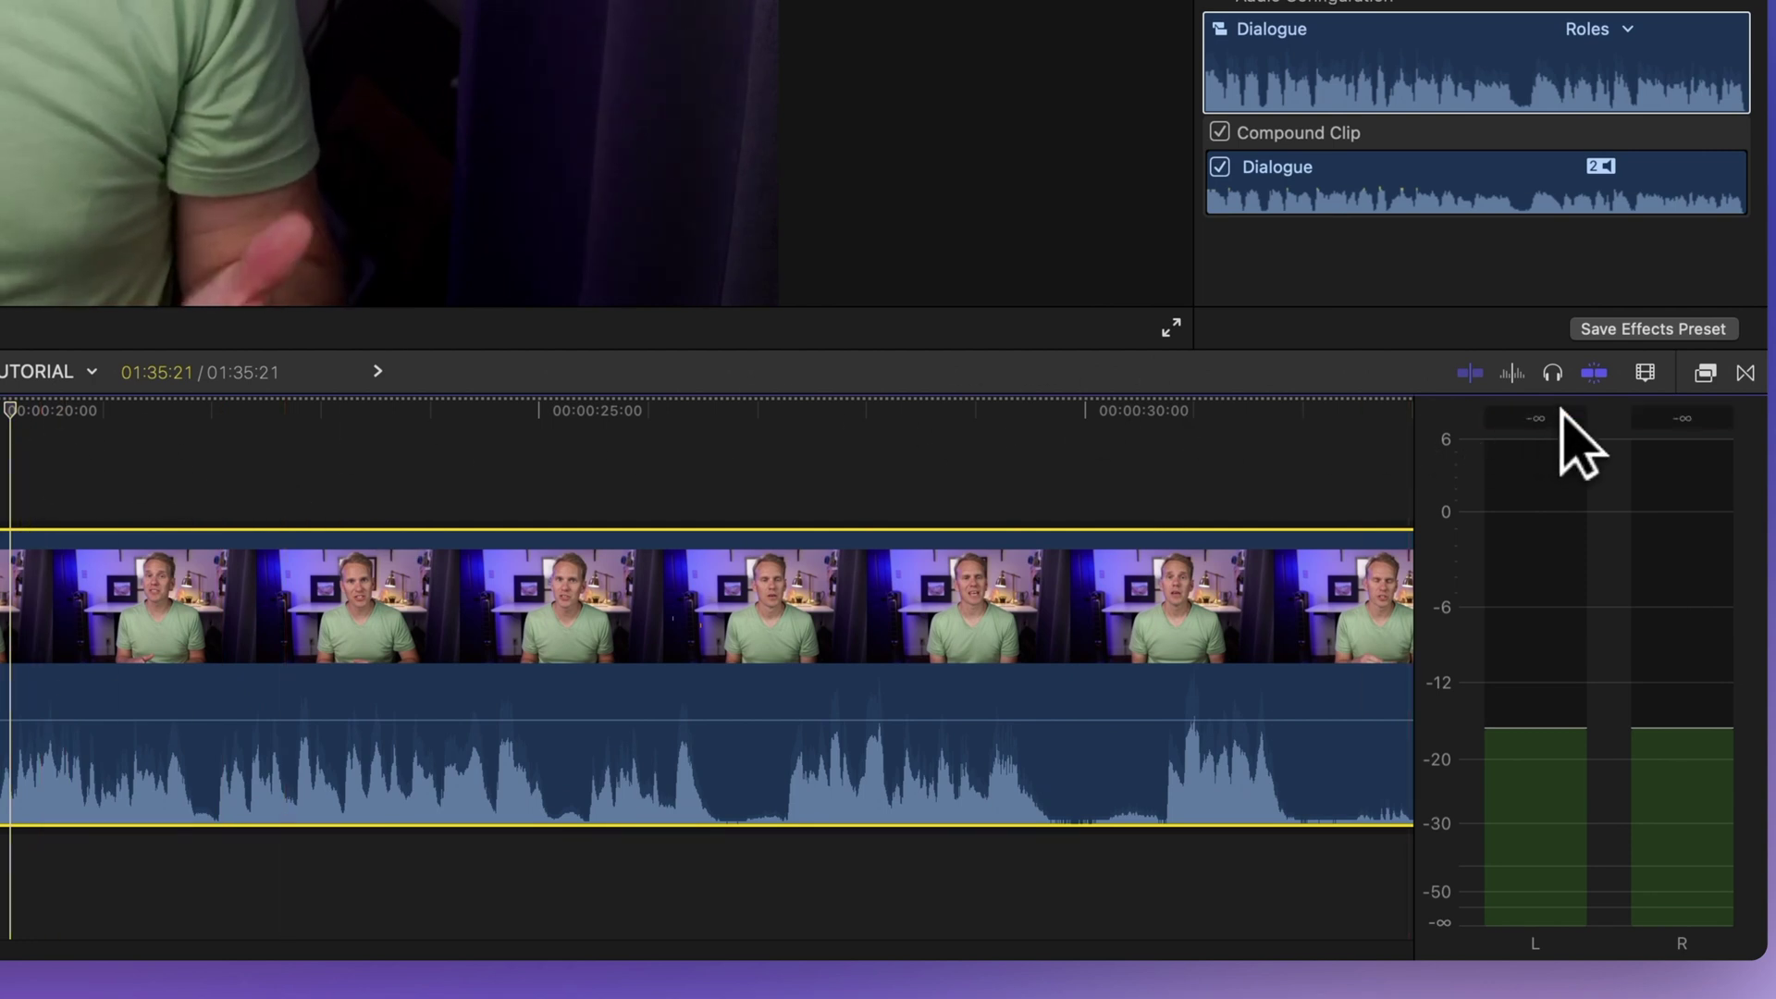
pyautogui.click(6, 481)
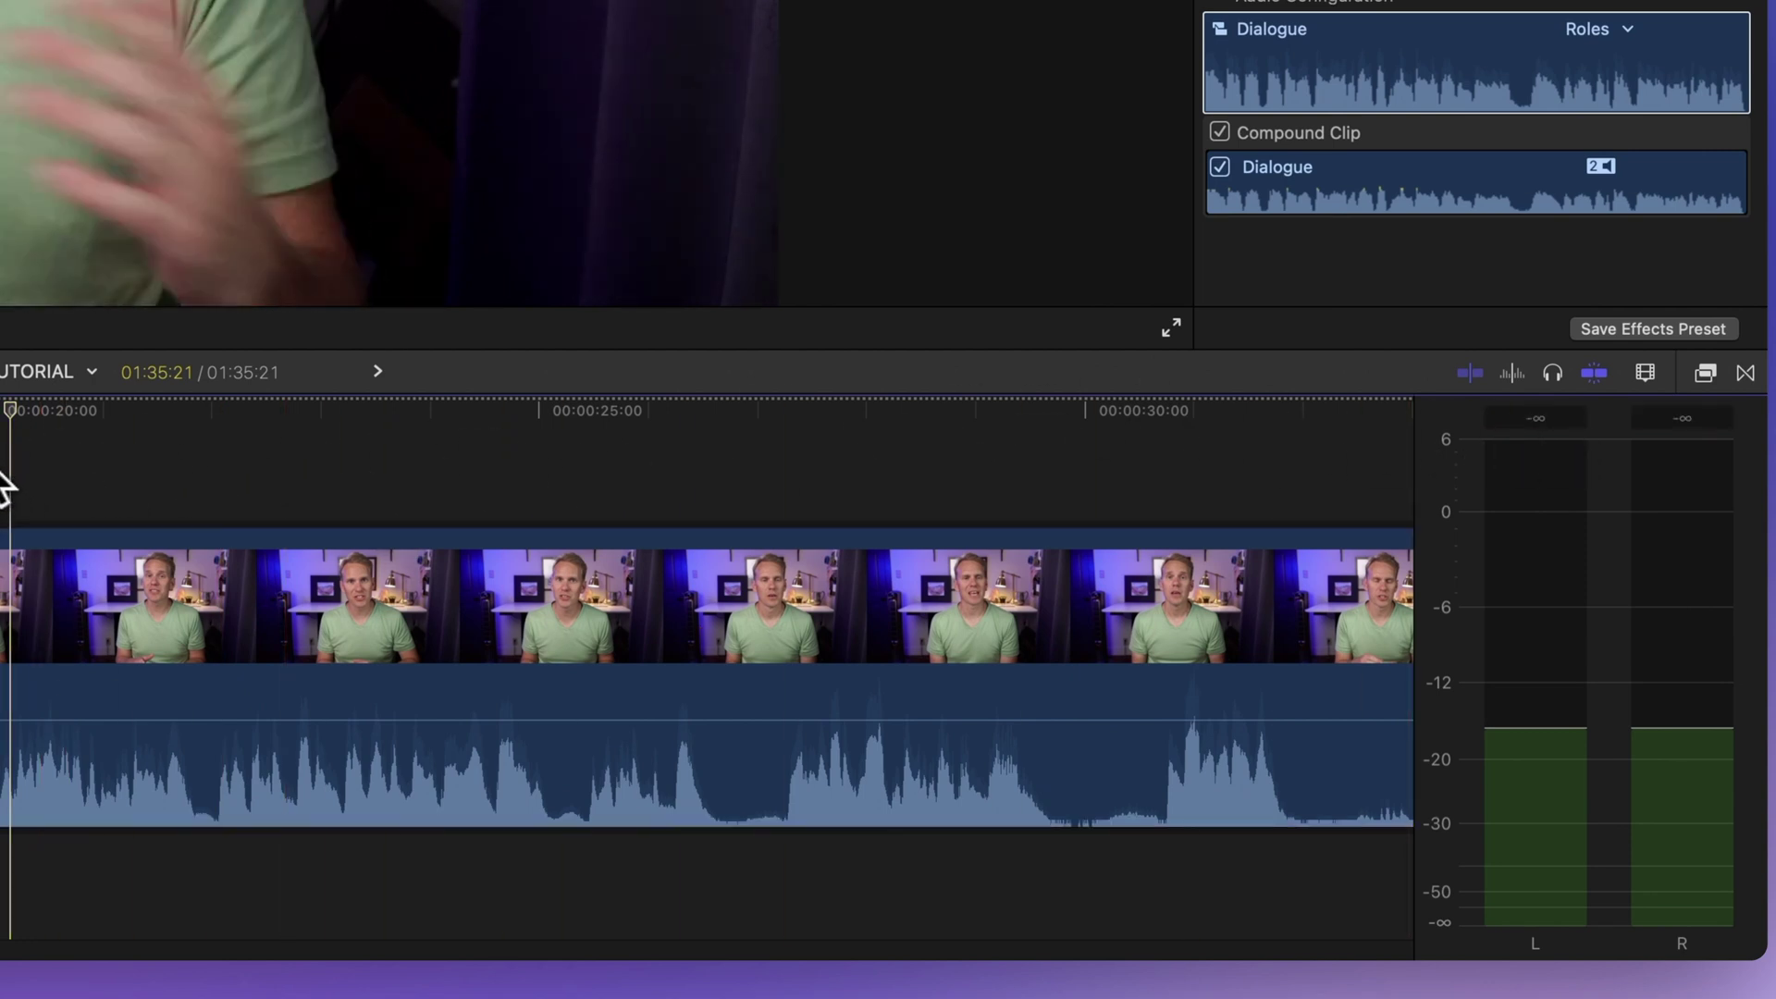
pyautogui.press('space')
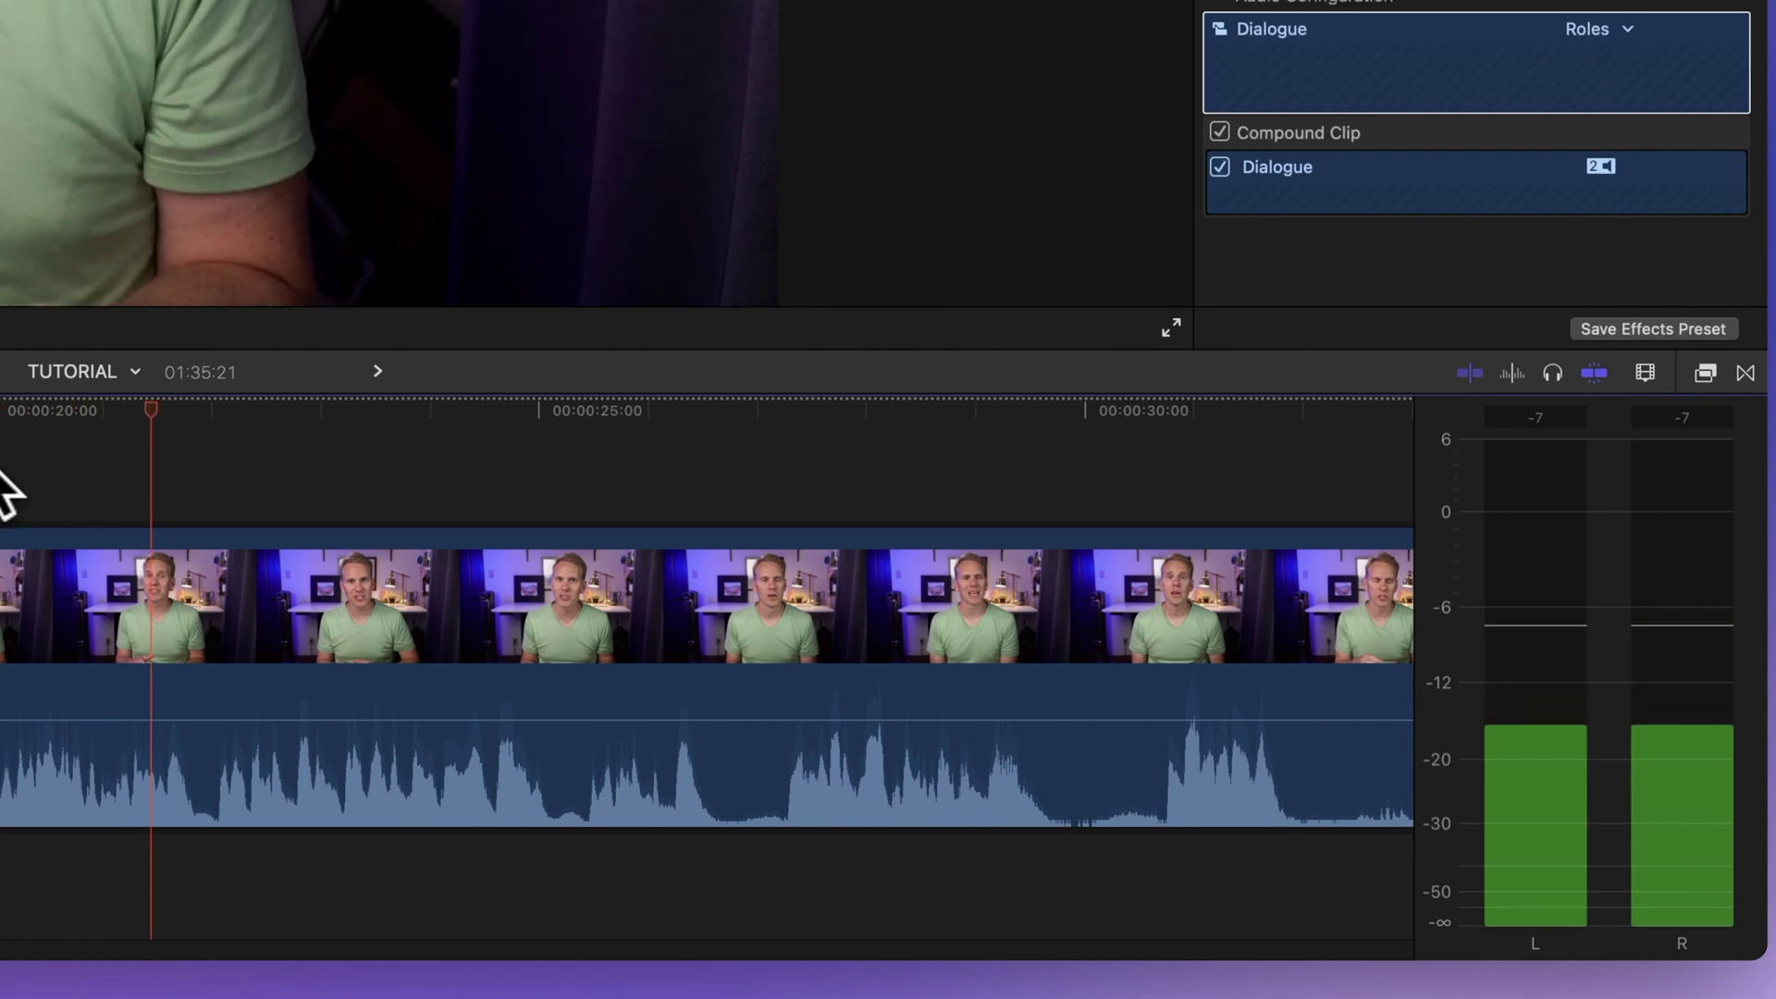
pyautogui.press('space')
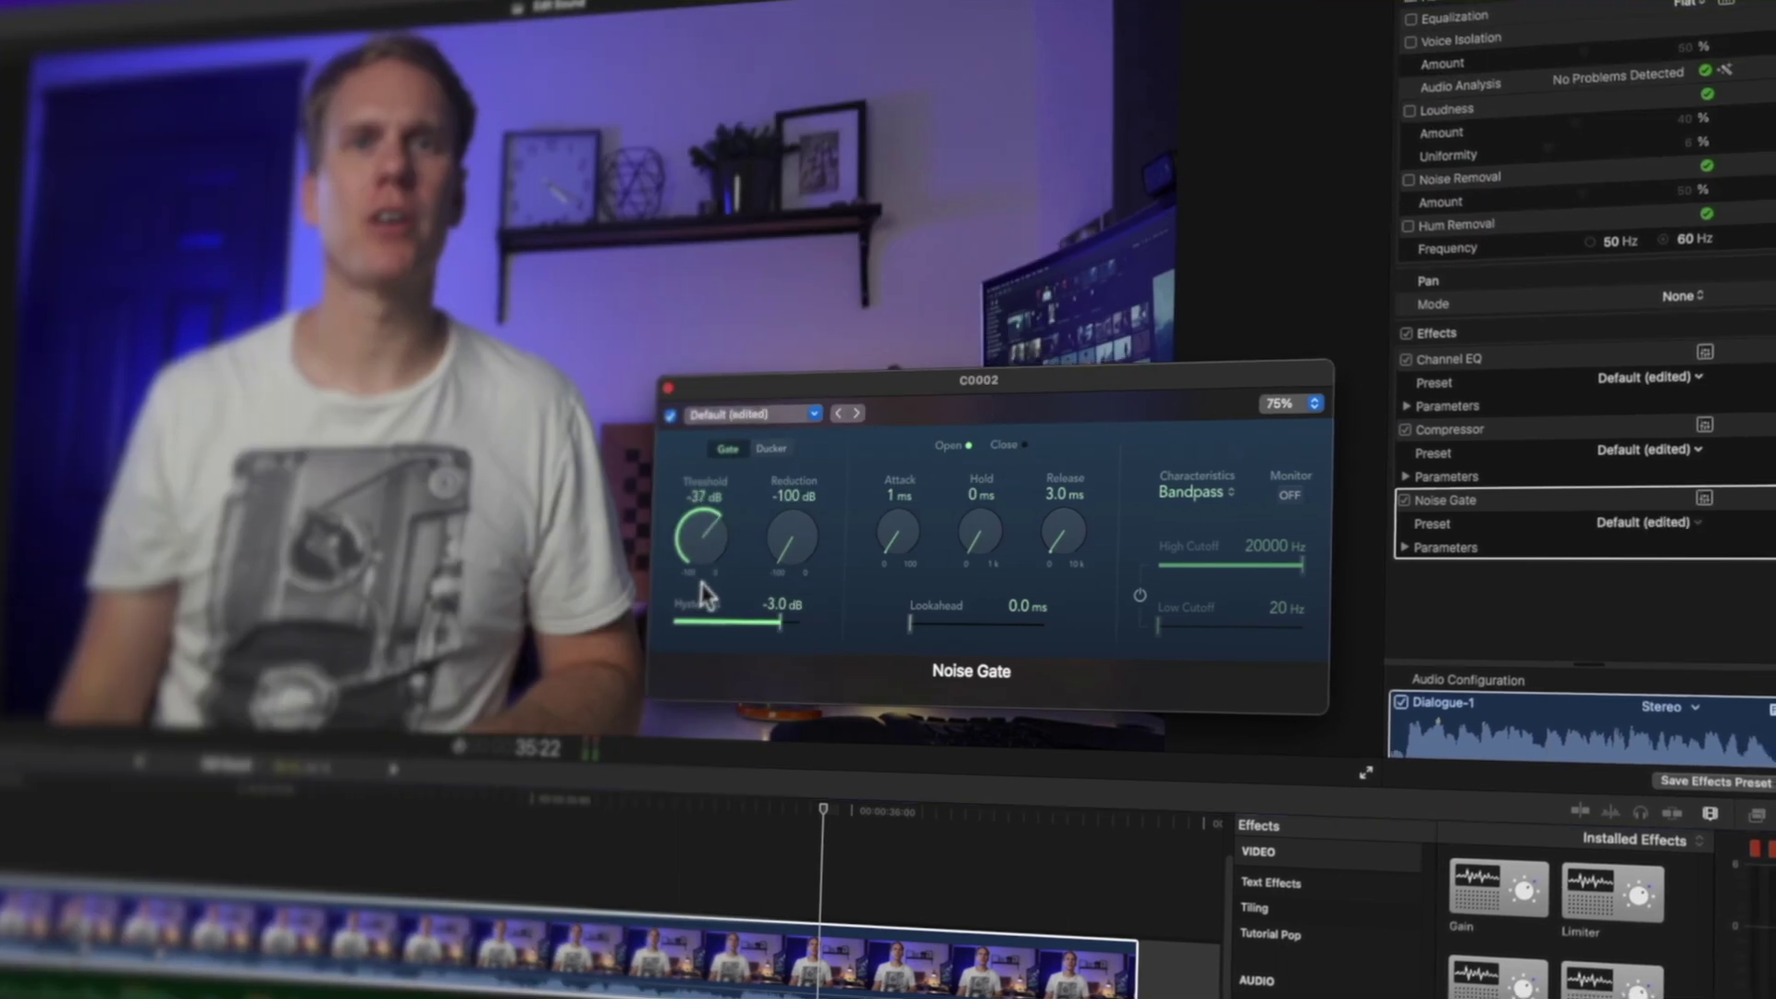
# Set the Noise Gate threshold to -40 dB, attack to 40 ms and hold to 40 ms.
pyautogui.moveTo(701, 582); pyautogui.dragTo(703, 592)
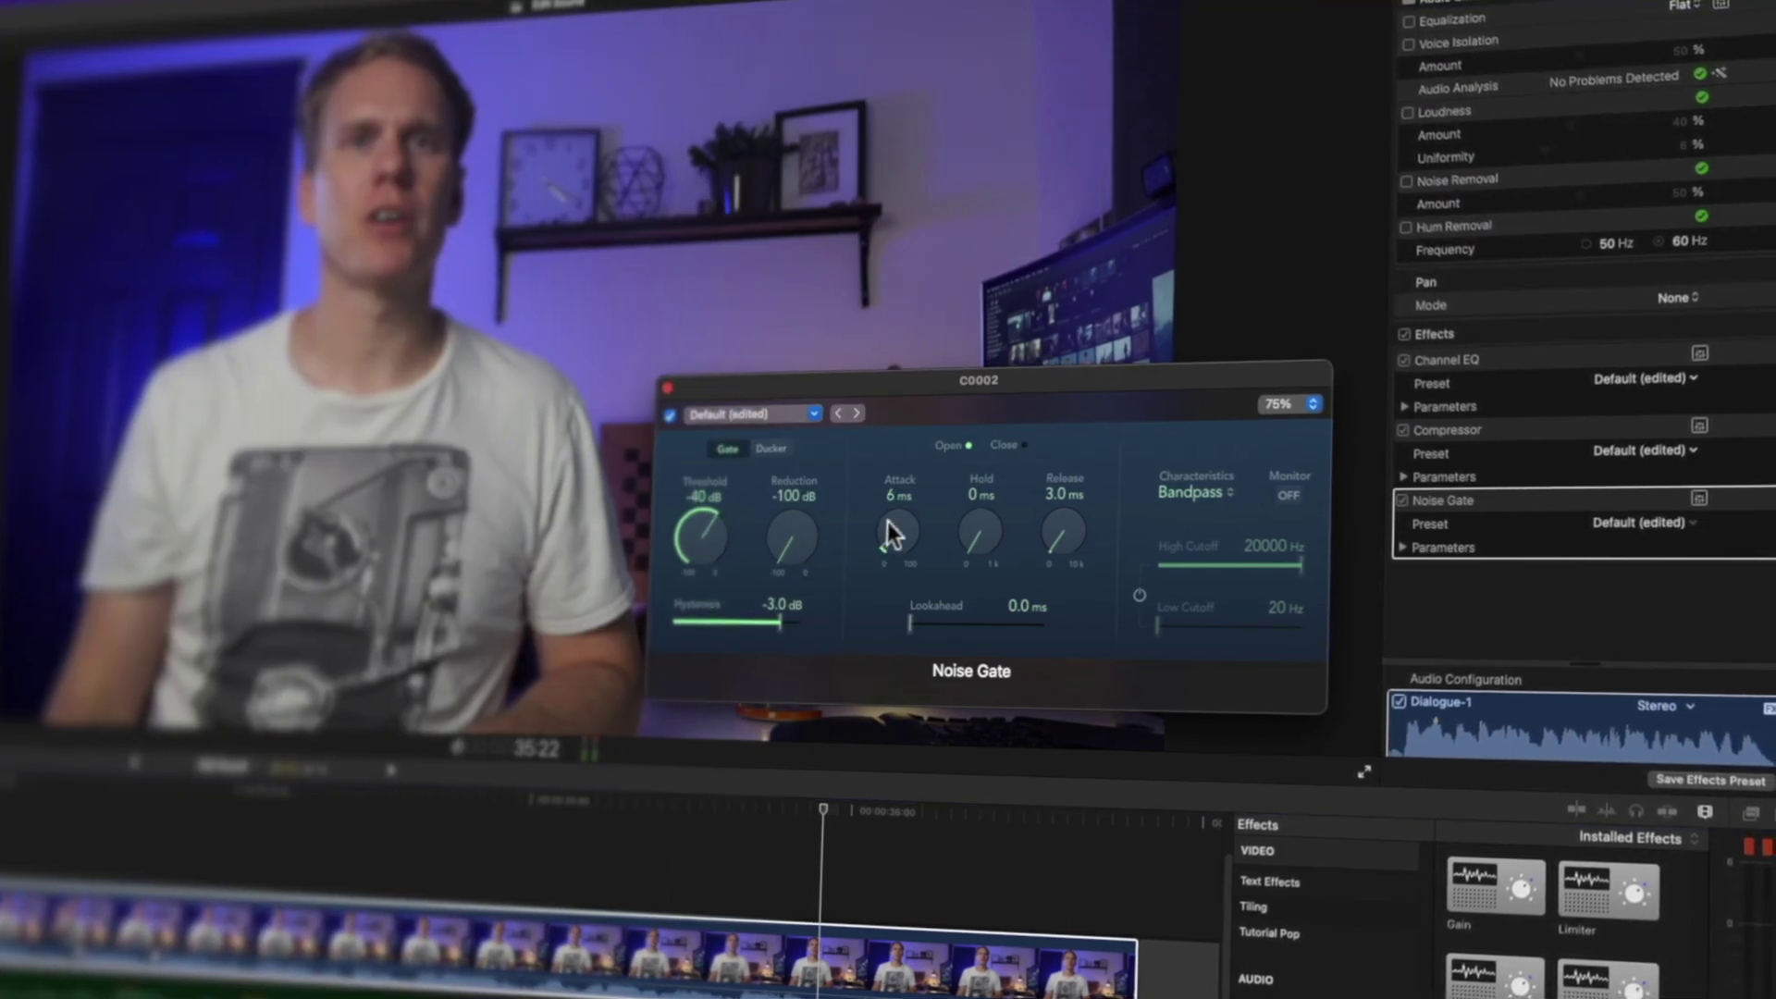
pyautogui.moveTo(890, 462); pyautogui.dragTo(893, 445)
pyautogui.write('40')
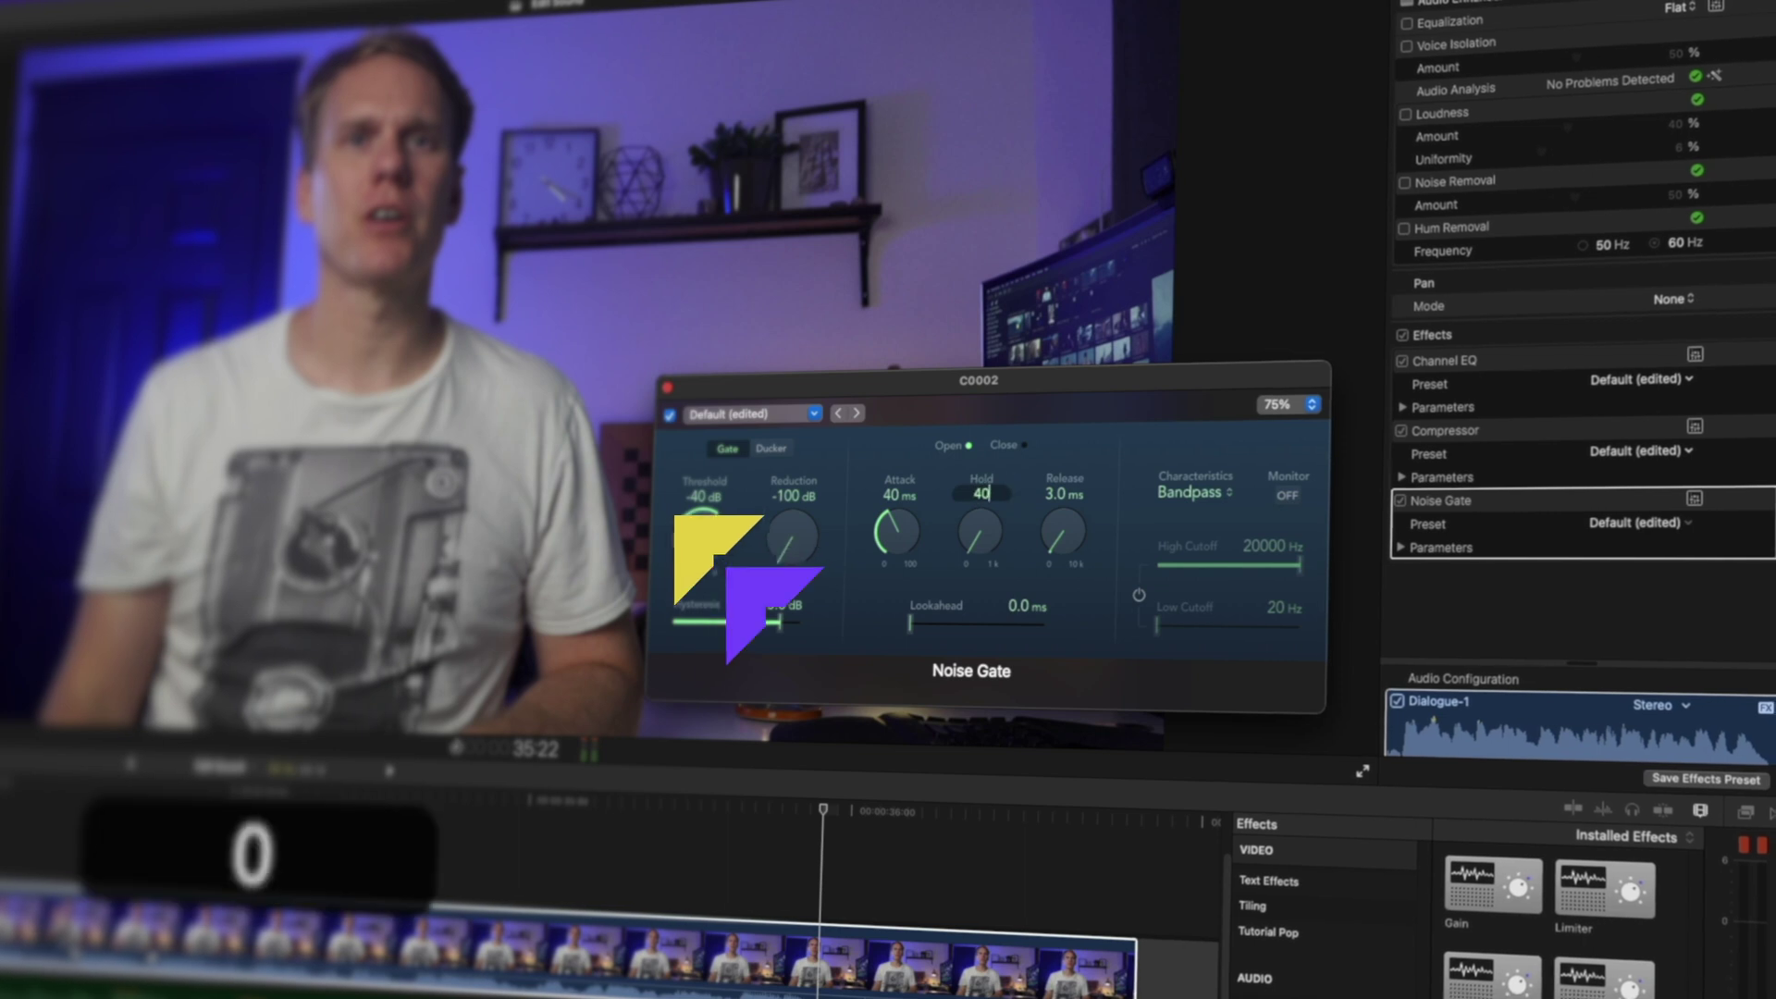